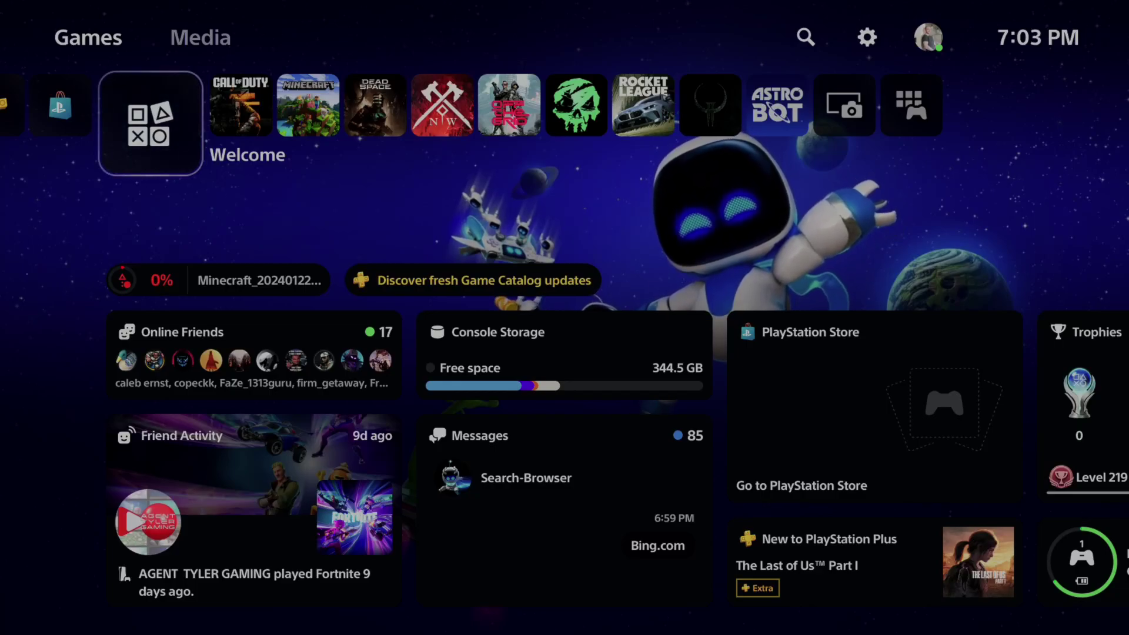
Look over the Welcome hub's news, widgets and customization options.
{"action": "key", "text": "Down"}
{"action": "key", "text": "Down"}
{"action": "key", "text": "Up"}
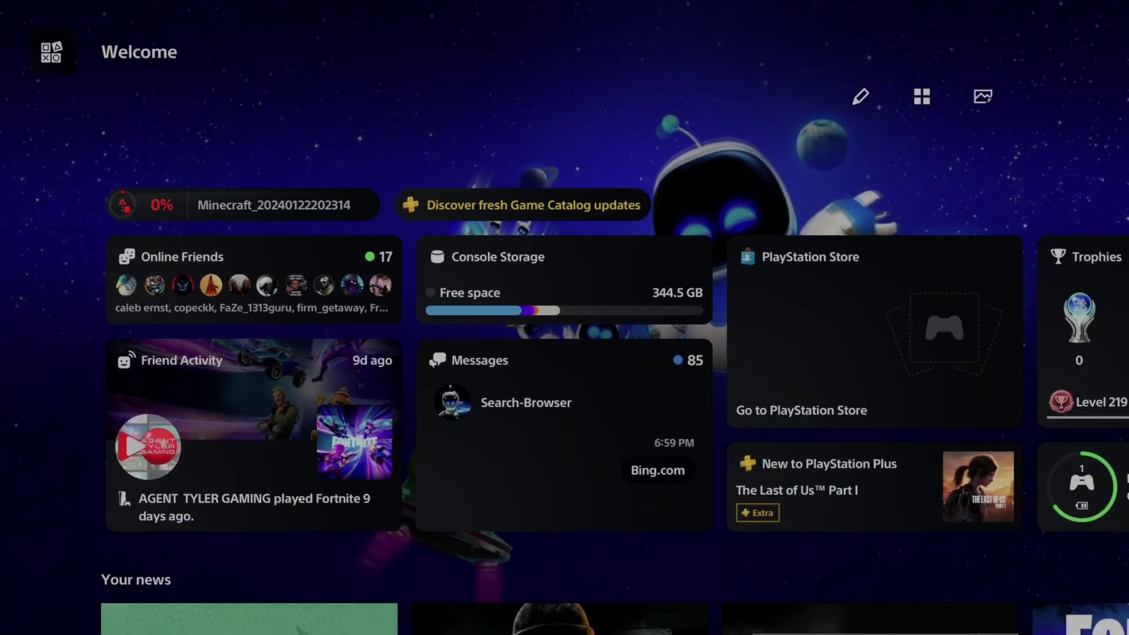
{"action": "key", "text": "Up"}
{"action": "key", "text": "Up"}
{"action": "key", "text": "Down"}
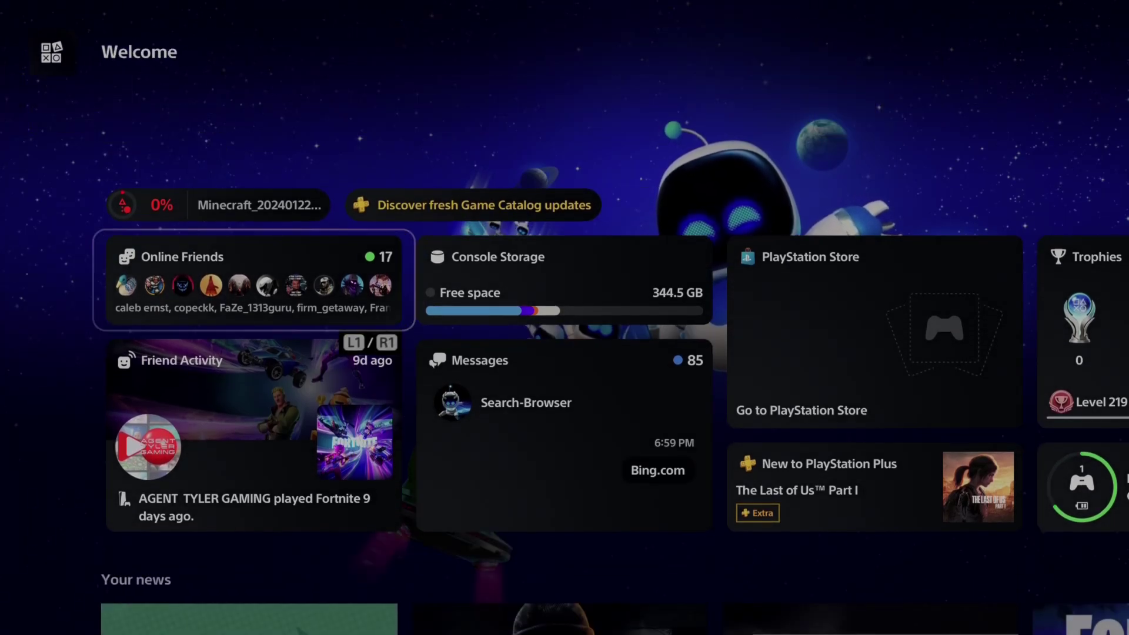
{"action": "key", "text": "Up"}
{"action": "key", "text": "Up"}
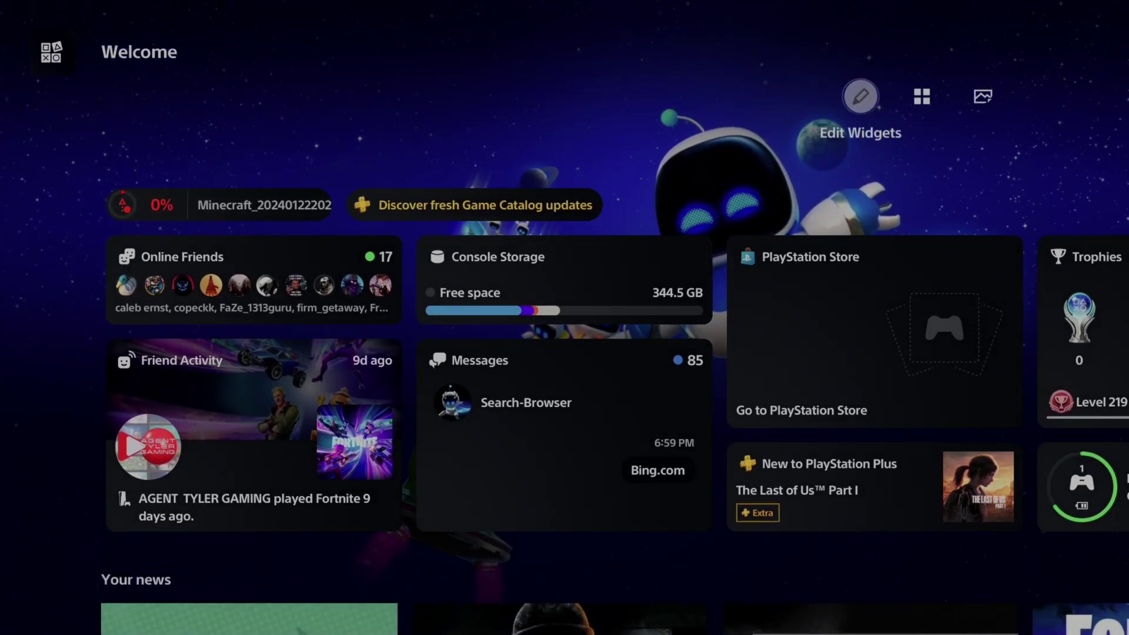
{"action": "key", "text": "Up"}
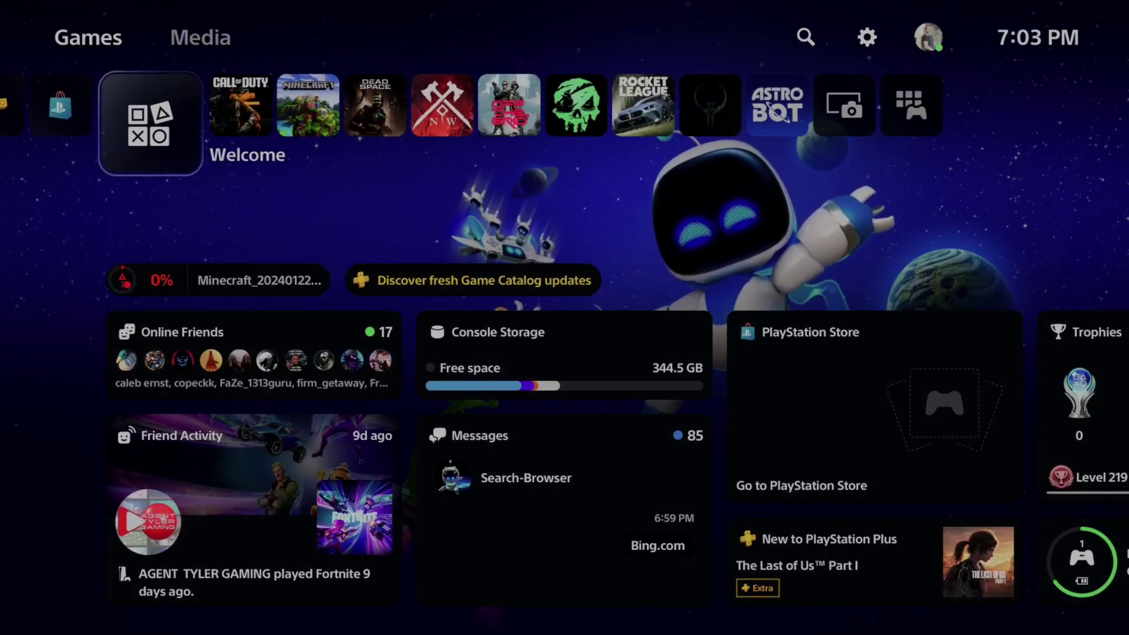
Reach Messages in Game Base from the control center and start a new message.
{"action": "key", "text": "Home"}
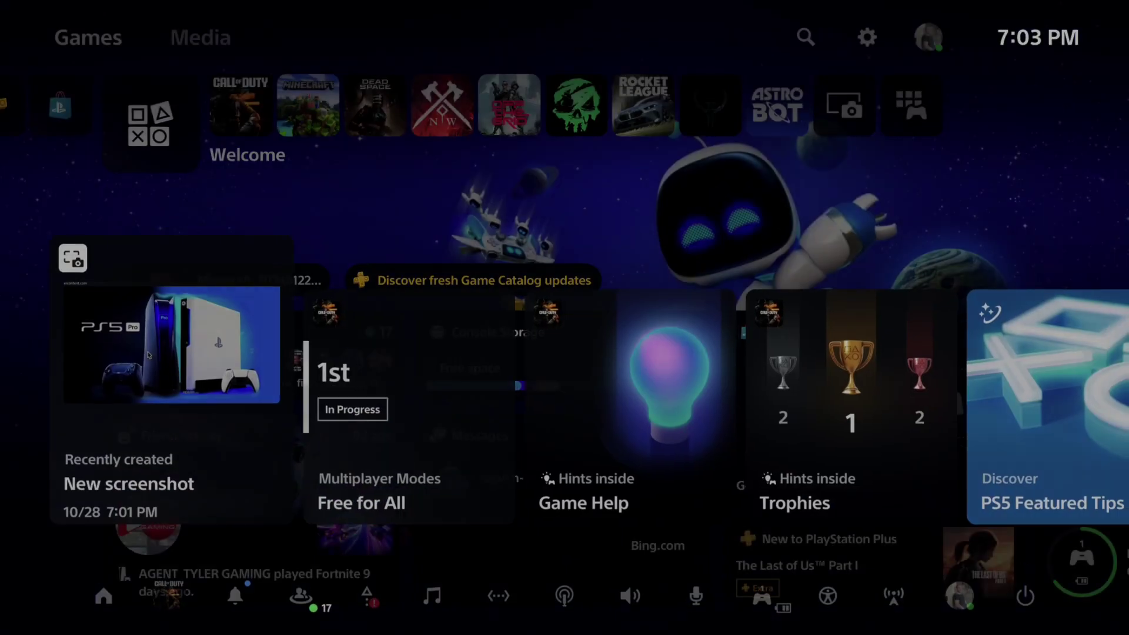
{"action": "key", "text": "Return"}
{"action": "key", "text": "Down"}
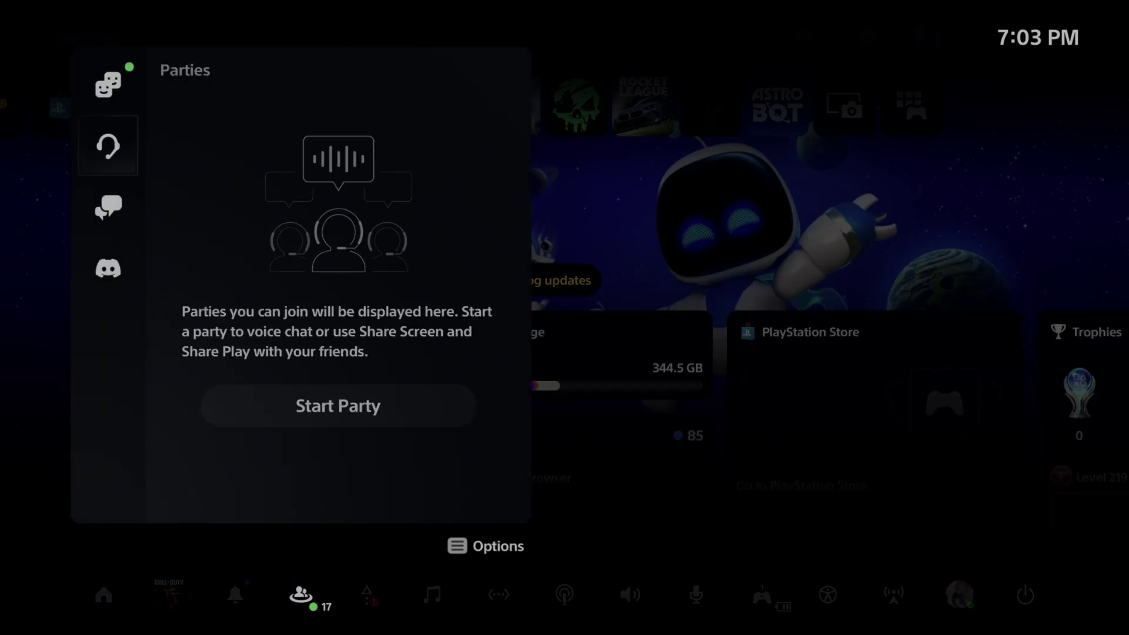
{"action": "key", "text": "Down"}
{"action": "key", "text": "Right"}
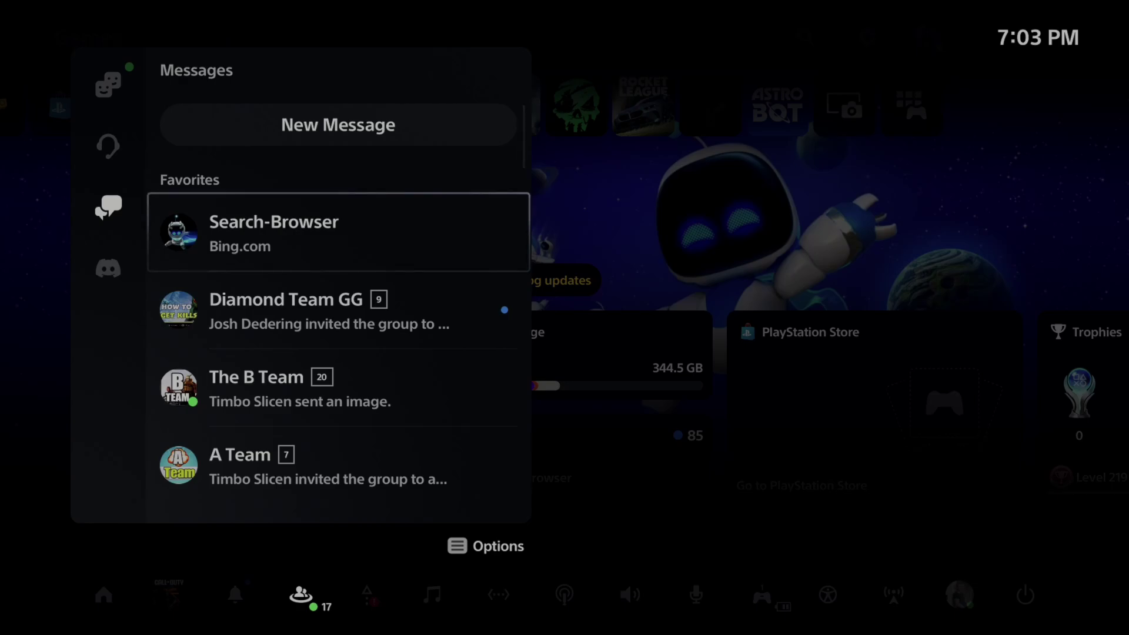
{"action": "key", "text": "Down"}
{"action": "key", "text": "Down"}
{"action": "key", "text": "Up"}
{"action": "key", "text": "Up"}
{"action": "key", "text": "Up"}
{"action": "key", "text": "Up"}
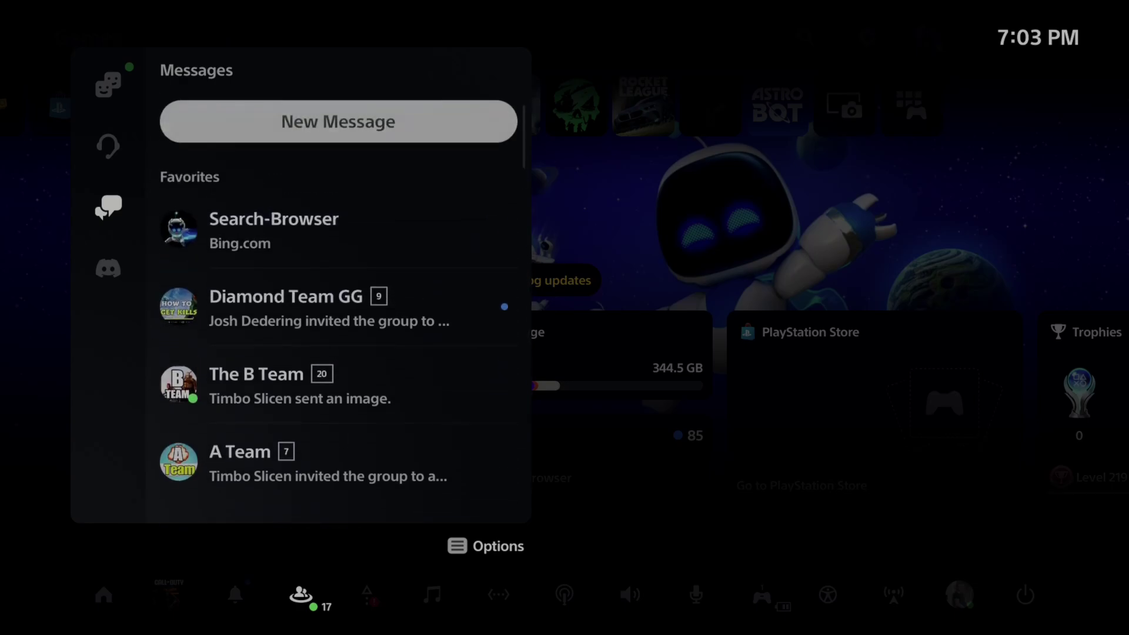
{"action": "key", "text": "Return"}
Search players for 'search-' and choose the first result as the recipient.
{"action": "key", "text": "Left"}
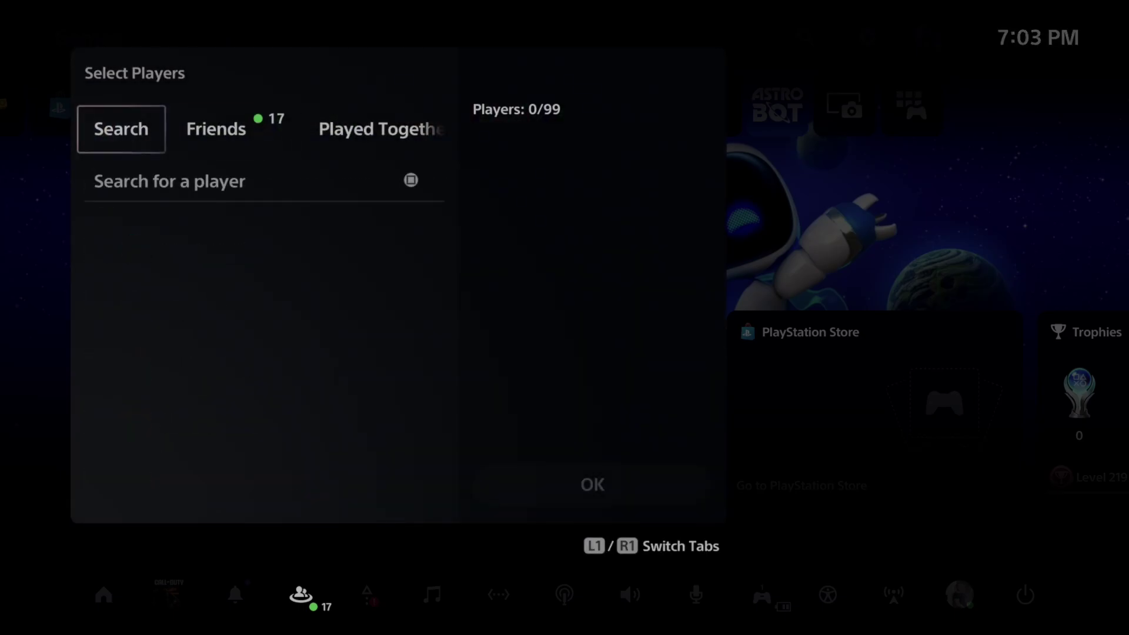
{"action": "key", "text": "Down"}
{"action": "key", "text": "Return"}
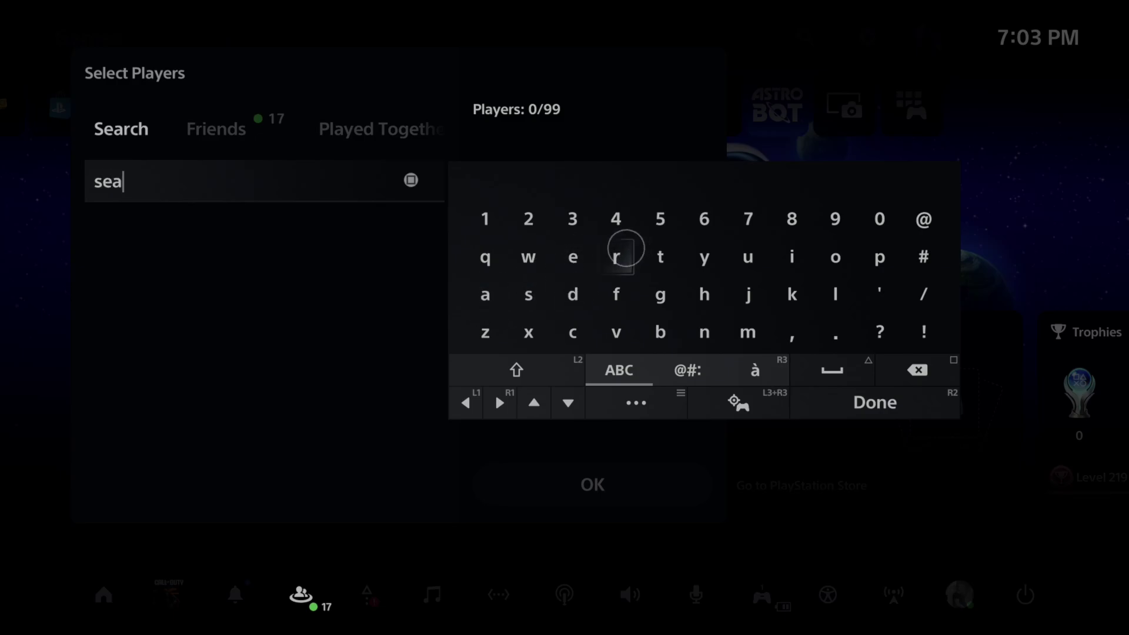
{"action": "left_click", "coordinate": [675, 364]}
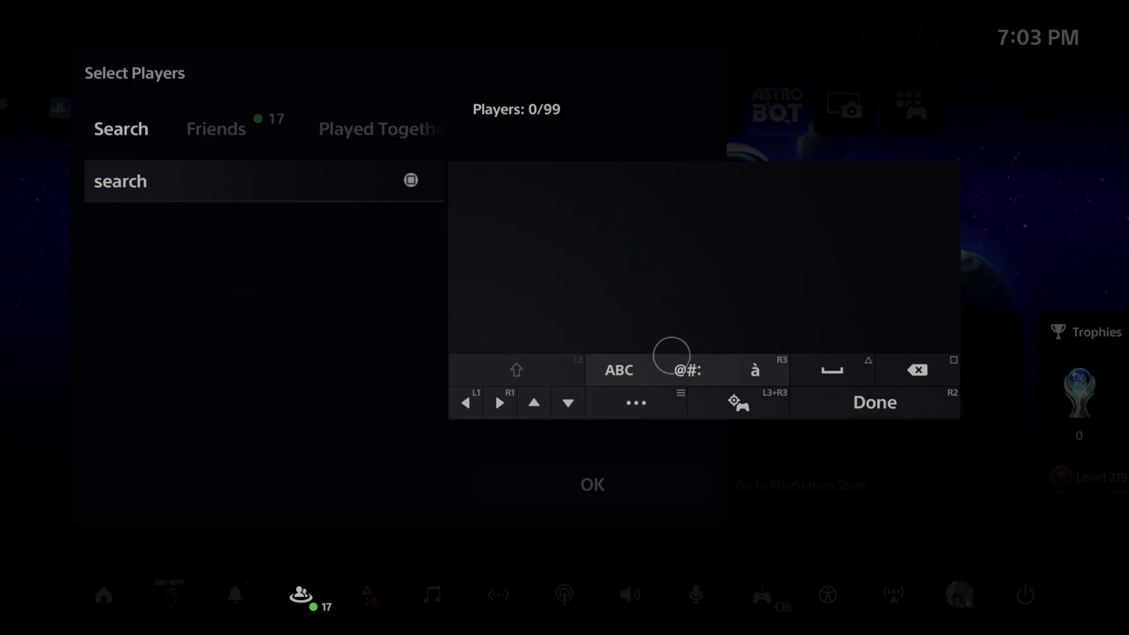
{"action": "left_click", "coordinate": [489, 258]}
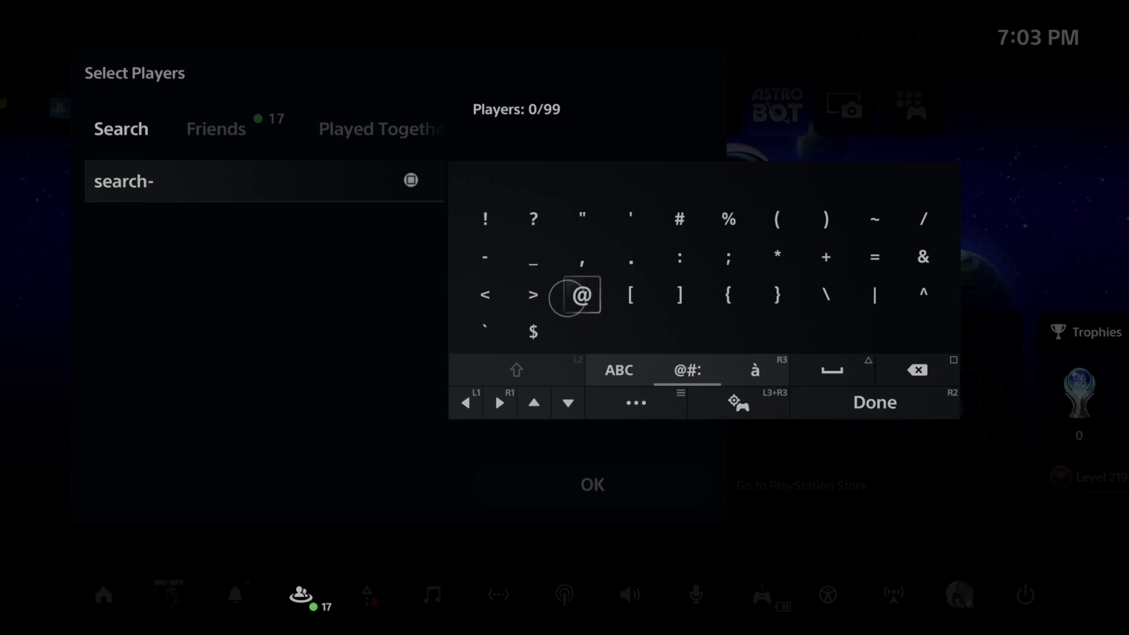
{"action": "key", "text": "Escape"}
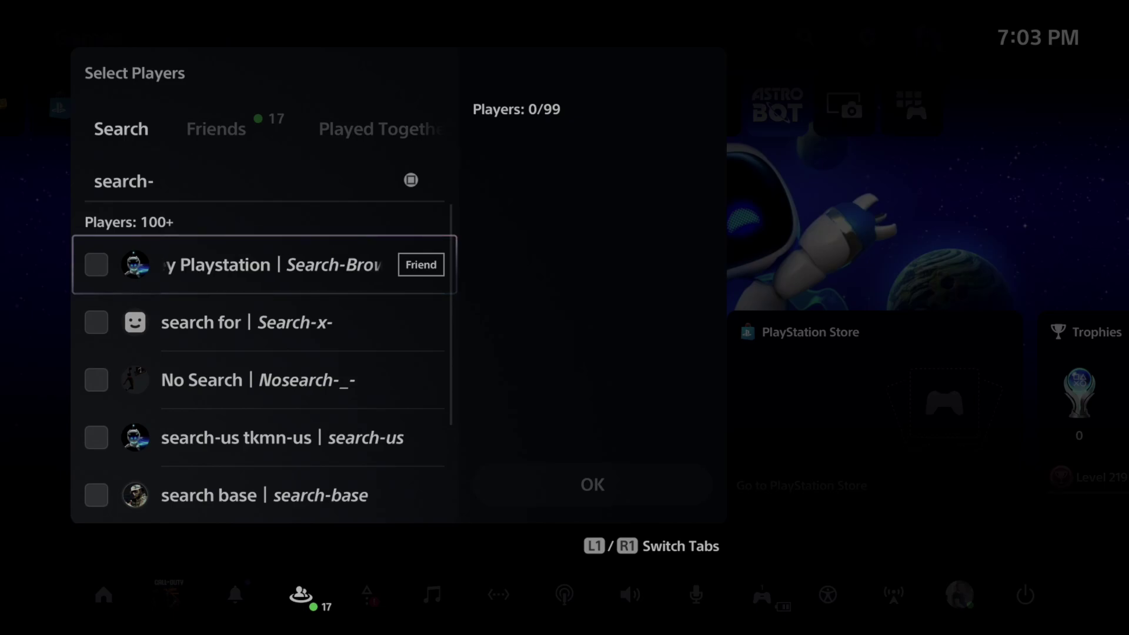
{"action": "key", "text": "Return"}
{"action": "key", "text": "Right"}
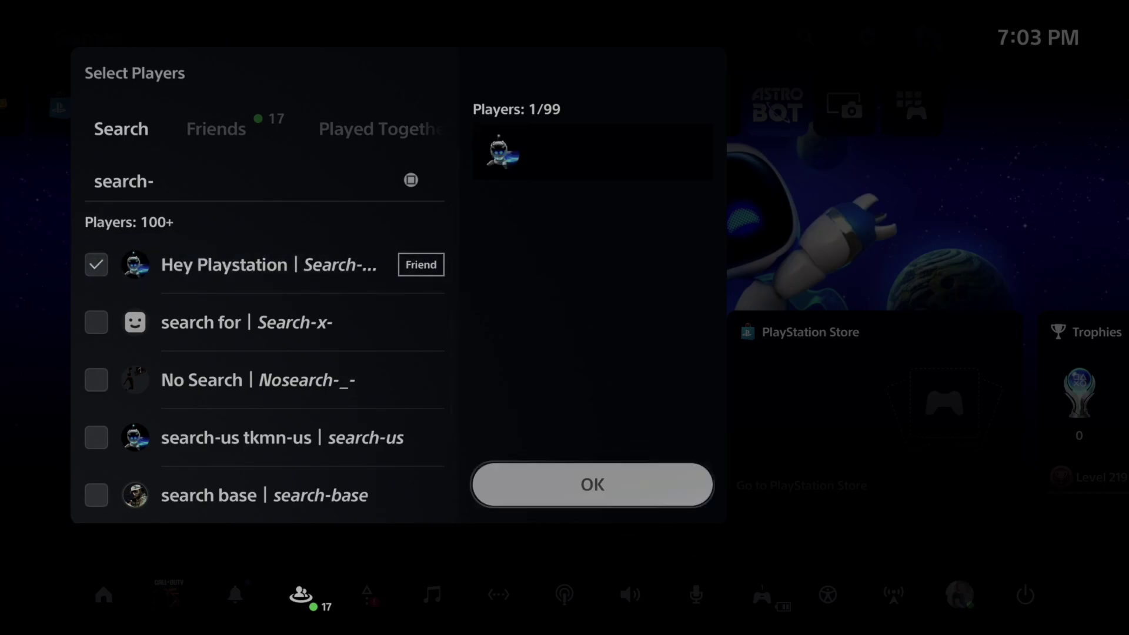
Open the Search-Browser chat, glance at earlier messages and start a new message.
{"action": "key", "text": "Return"}
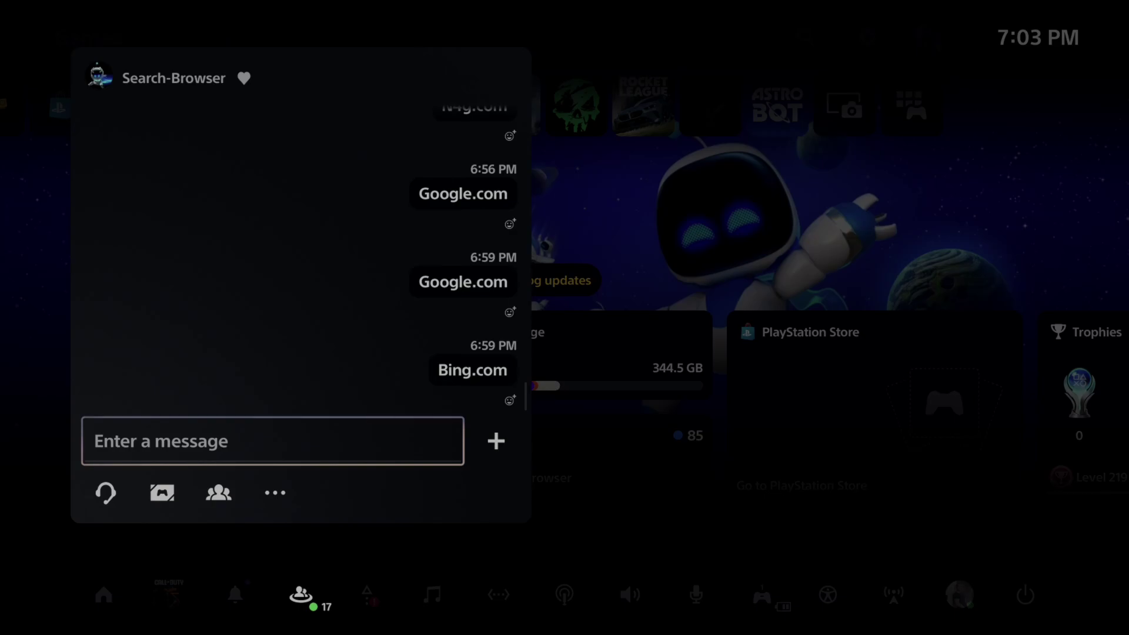
{"action": "key", "text": "Up"}
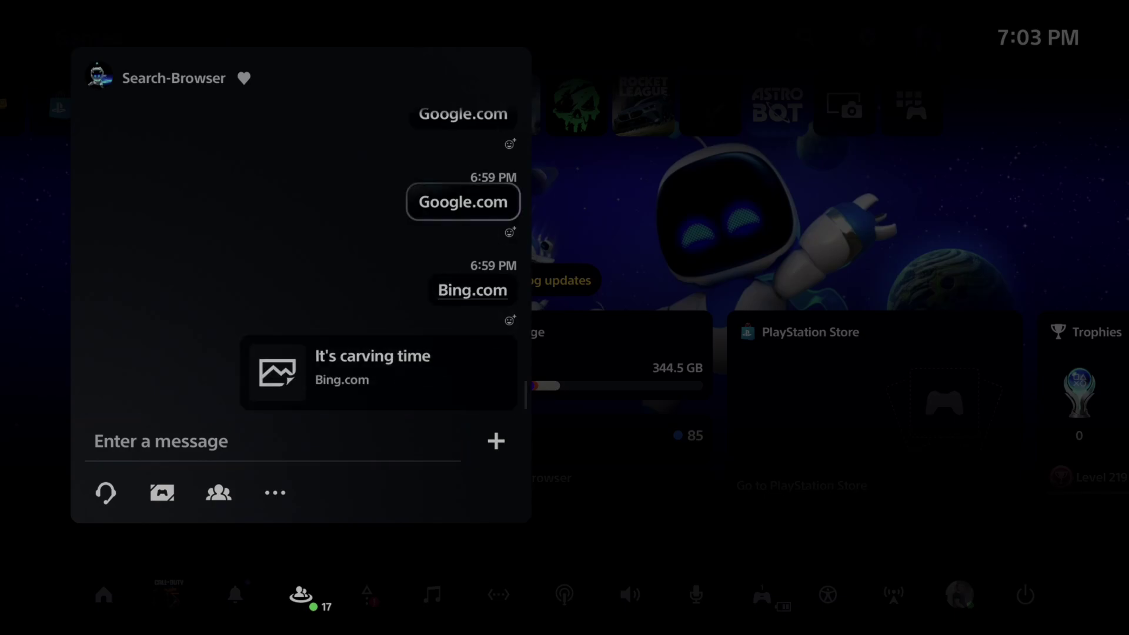
{"action": "key", "text": "Right"}
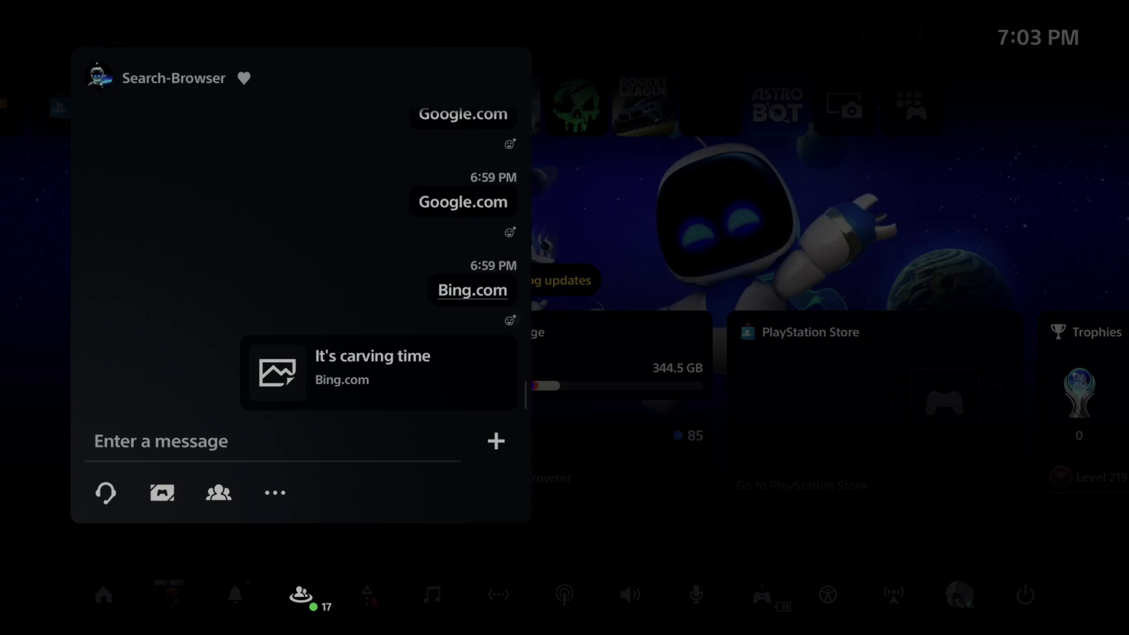
{"action": "key", "text": "Down"}
{"action": "key", "text": "Return"}
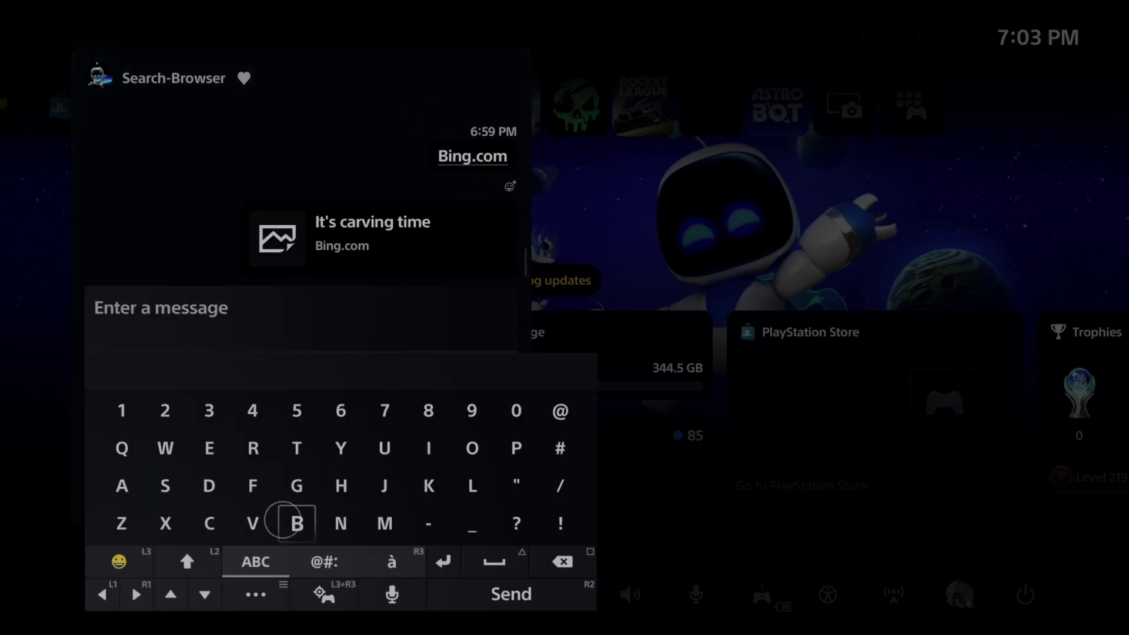
Enter Bing.com on the on-screen keyboard and send it as a link card.
{"action": "left_click", "coordinate": [281, 522]}
{"action": "left_click", "coordinate": [406, 456]}
{"action": "left_click", "coordinate": [341, 522]}
{"action": "left_click", "coordinate": [297, 487]}
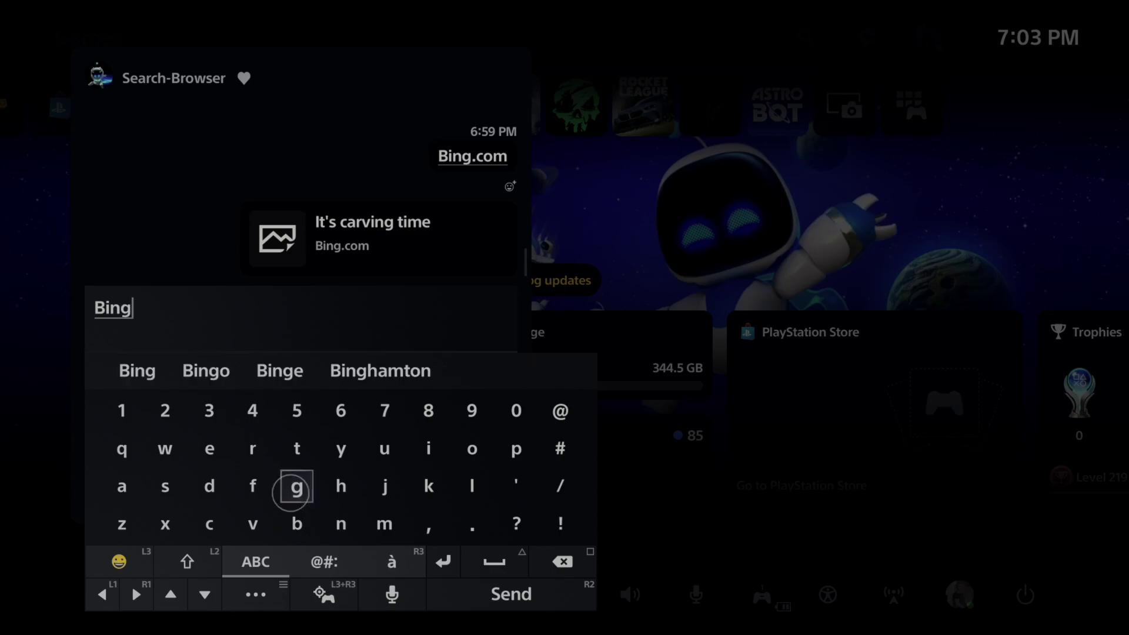
{"action": "left_click", "coordinate": [472, 524]}
{"action": "left_click", "coordinate": [209, 525]}
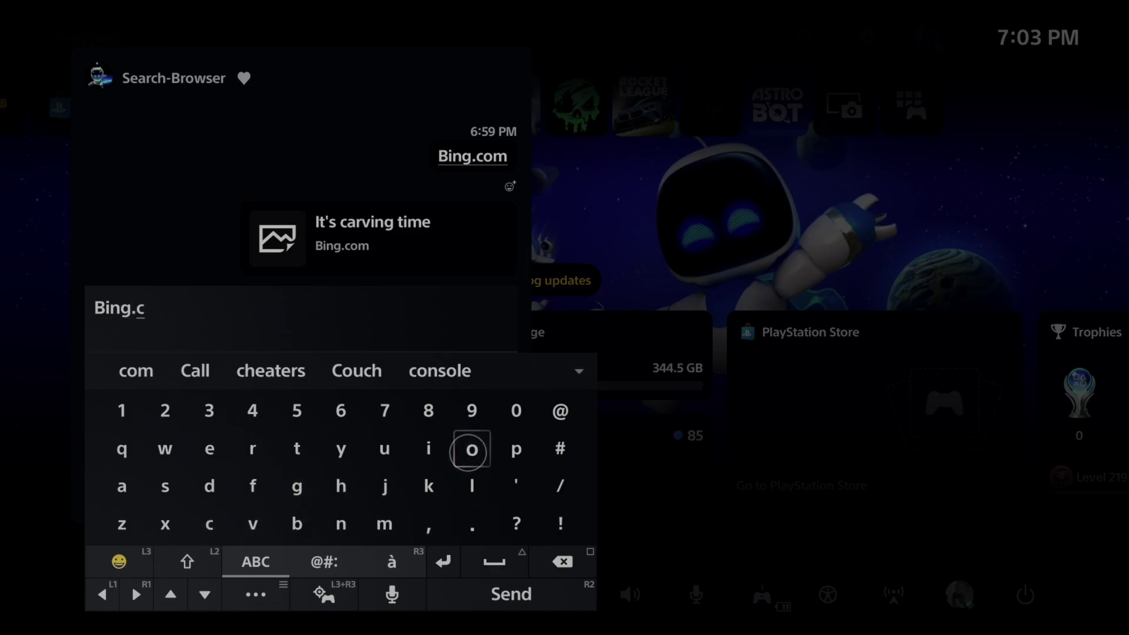
{"action": "left_click", "coordinate": [472, 448]}
{"action": "left_click", "coordinate": [384, 524]}
{"action": "key", "text": "Return"}
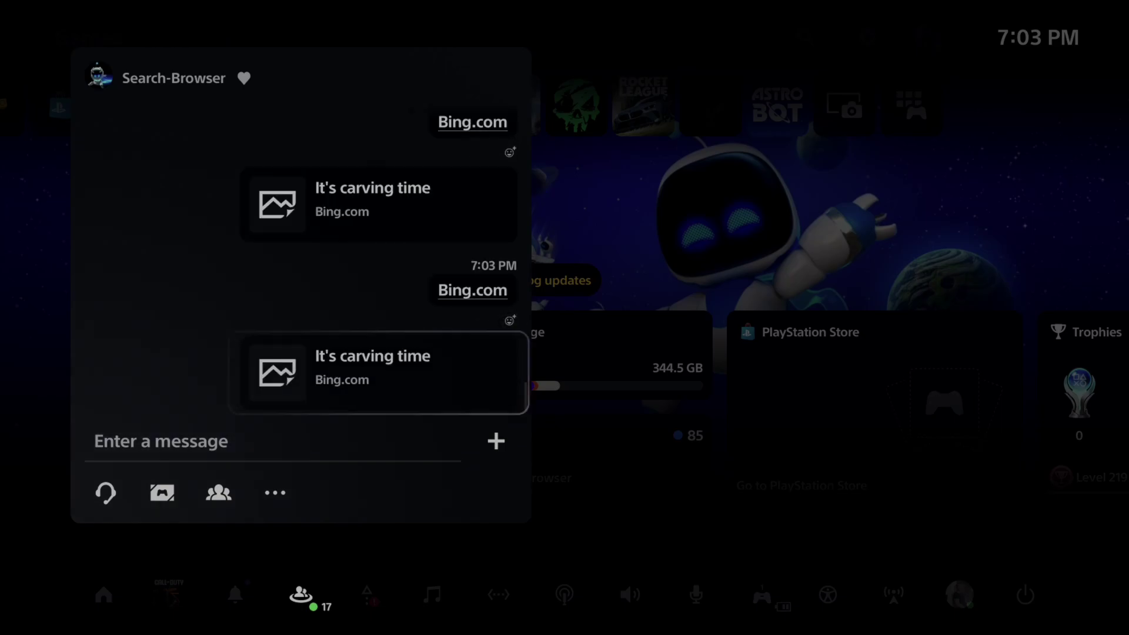
Open the Bing.com link in the browser and start a search, clearing a mistyped letter.
{"action": "key", "text": "Return"}
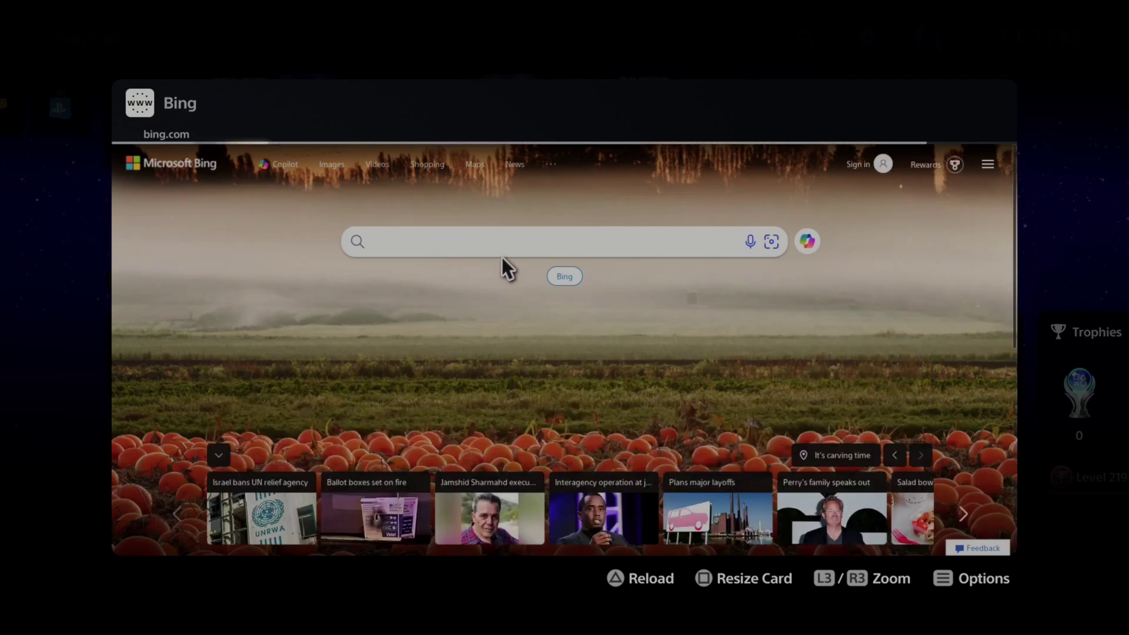
{"action": "left_click", "coordinate": [456, 245]}
{"action": "left_click", "coordinate": [622, 385]}
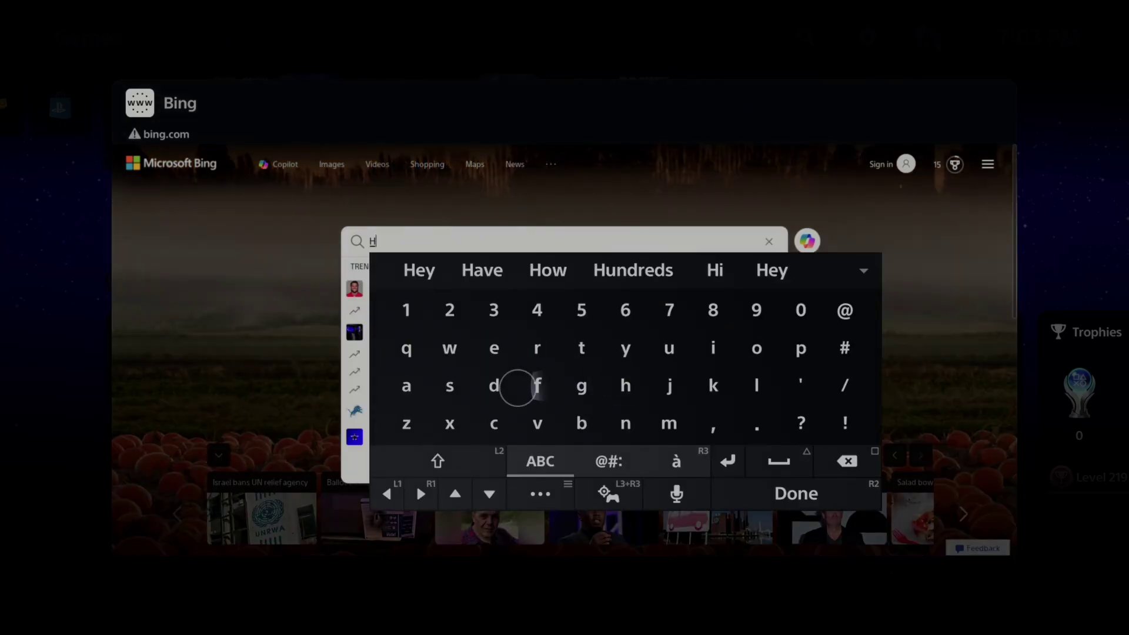
{"action": "key", "text": "BackSpace"}
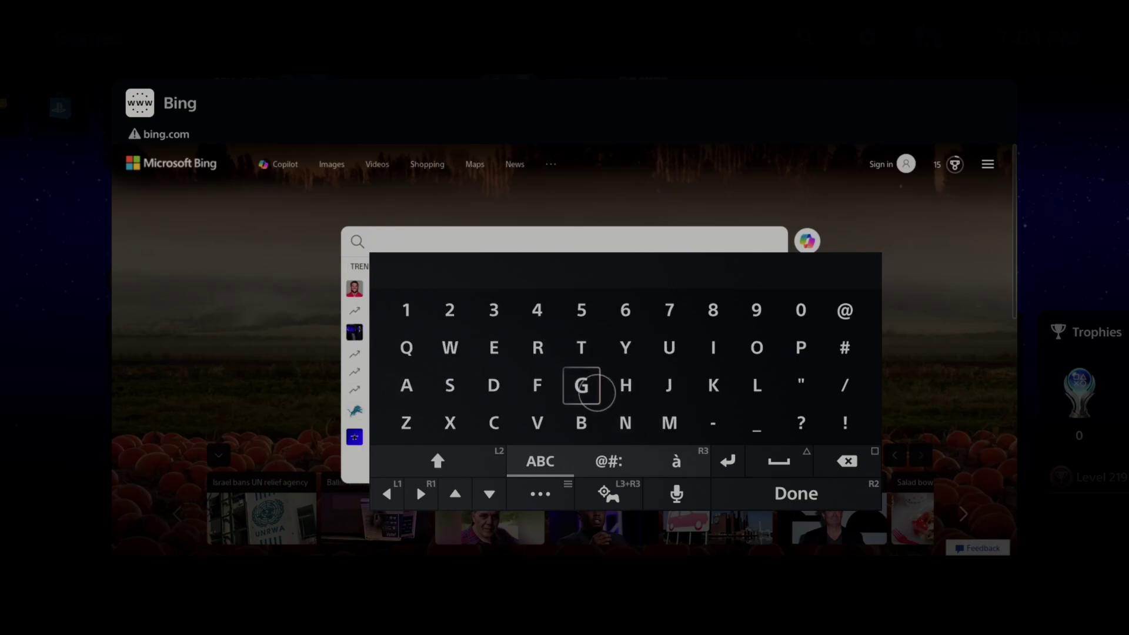
Enter 'Gear of wars' in the Bing search box and show the suggestions.
{"action": "left_click", "coordinate": [581, 386]}
{"action": "type", "text": "G"}
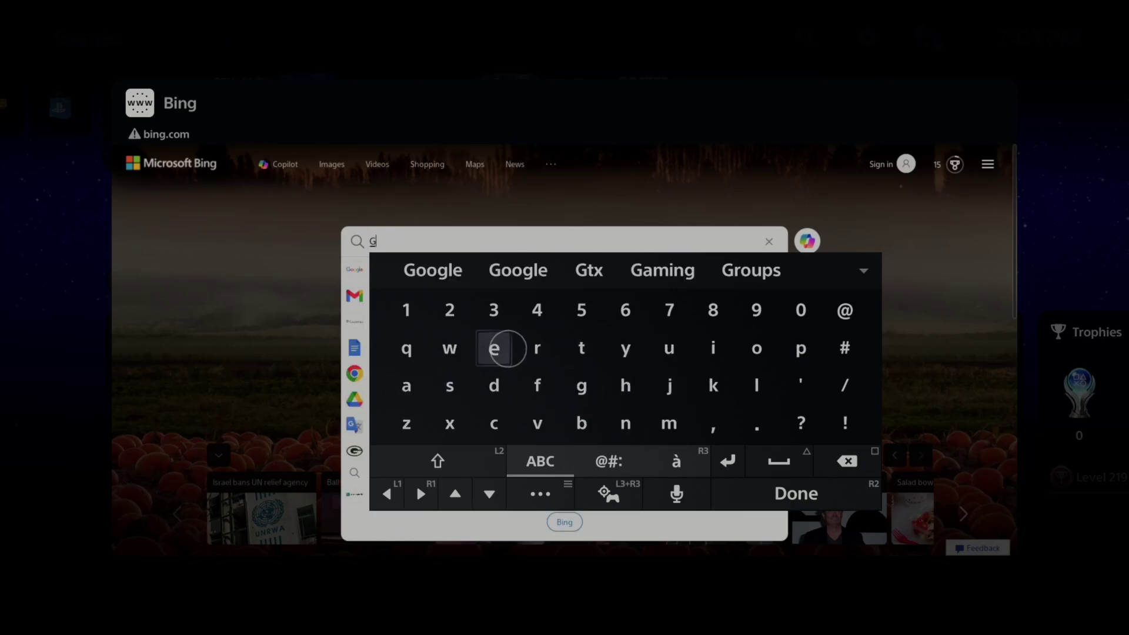
{"action": "left_click", "coordinate": [494, 348]}
{"action": "left_click", "coordinate": [406, 386]}
{"action": "left_click", "coordinate": [537, 347]}
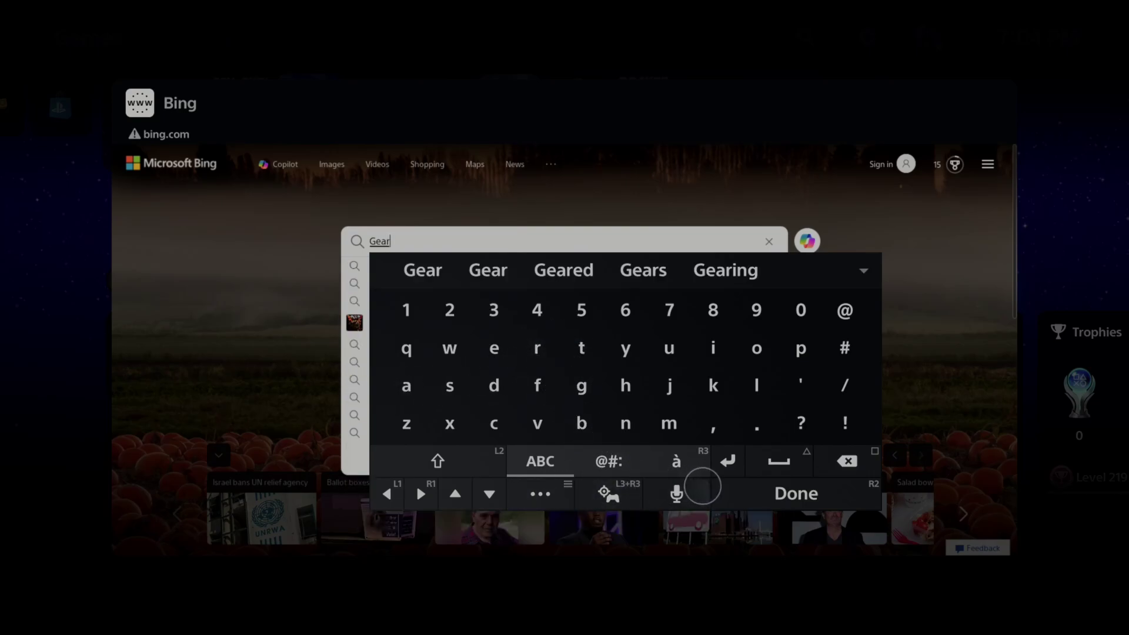
{"action": "left_click", "coordinate": [779, 460]}
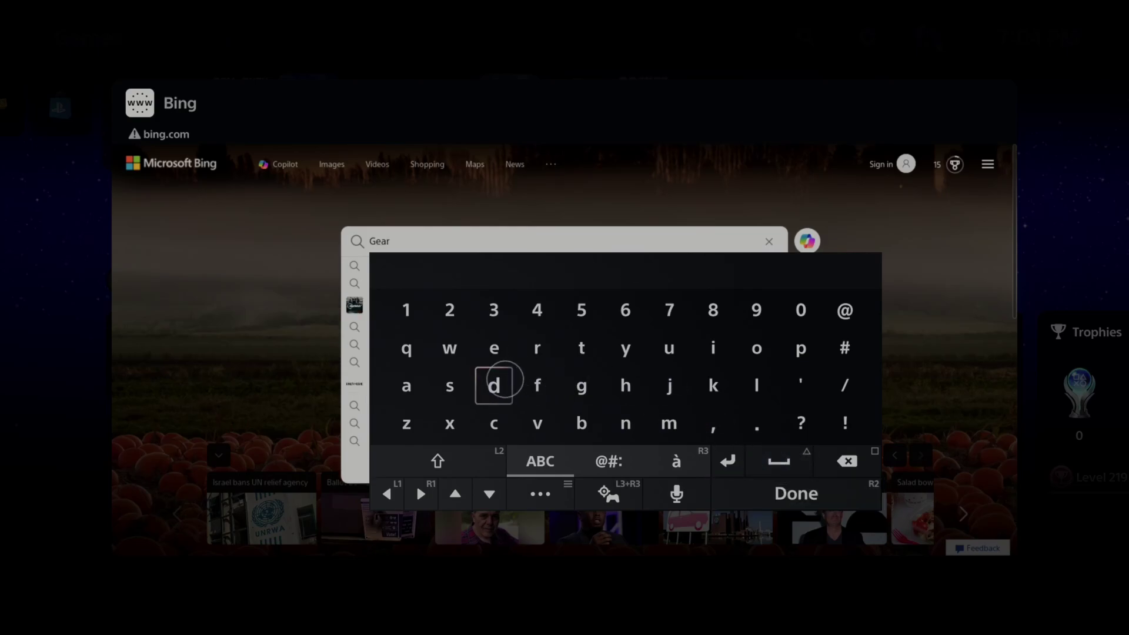
{"action": "type", "text": "of"}
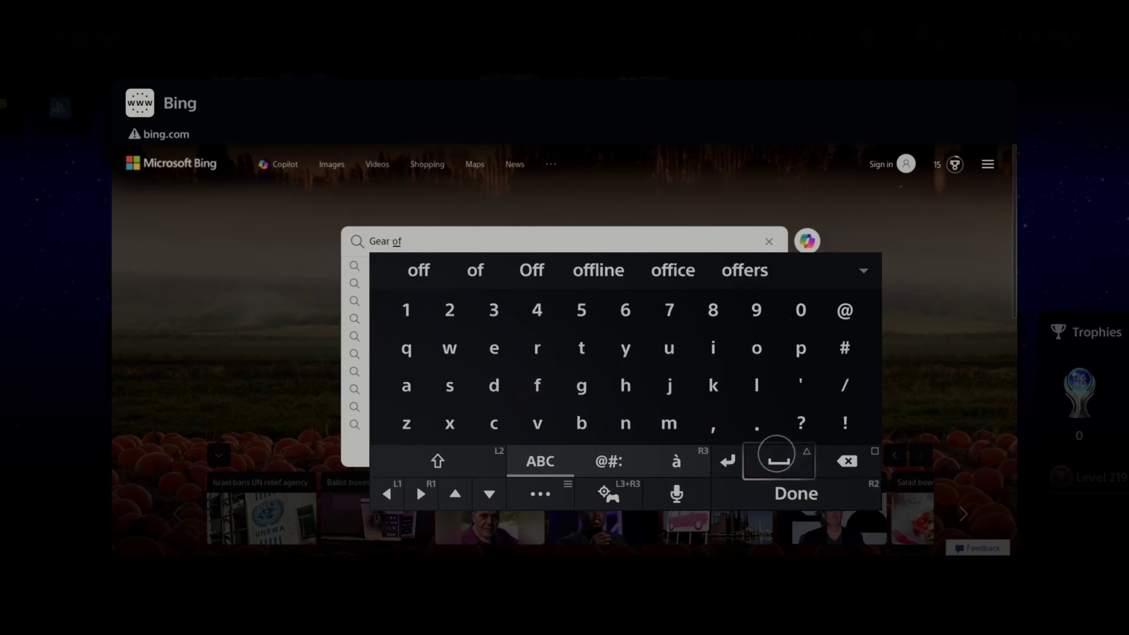
{"action": "left_click", "coordinate": [779, 460]}
{"action": "type", "text": "w"}
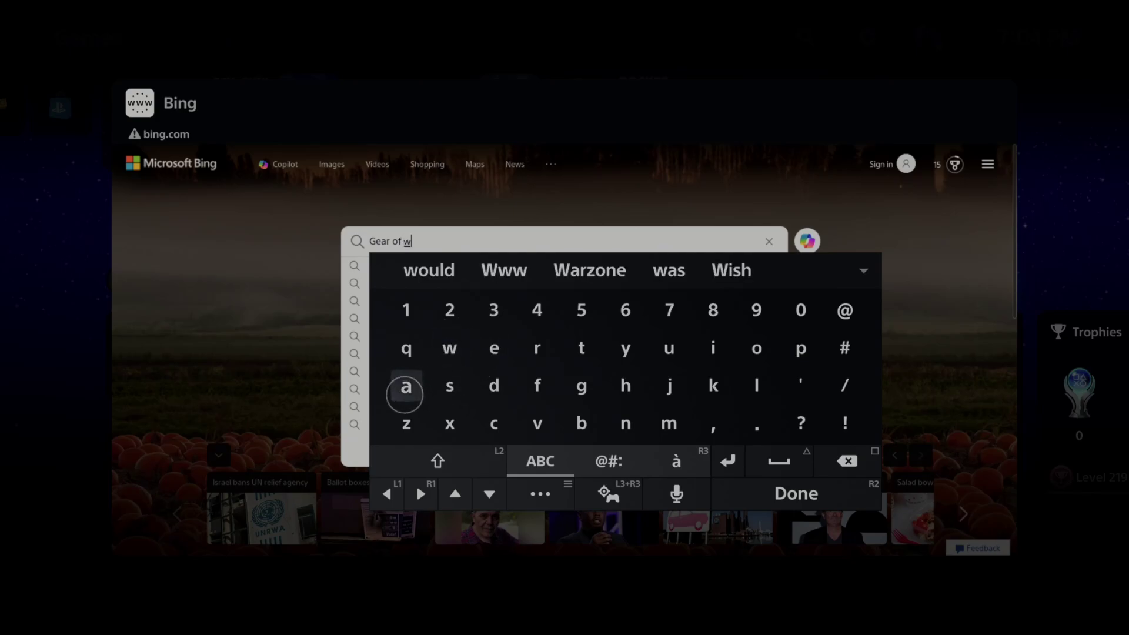
{"action": "type", "text": "ars"}
{"action": "key", "text": "Escape"}
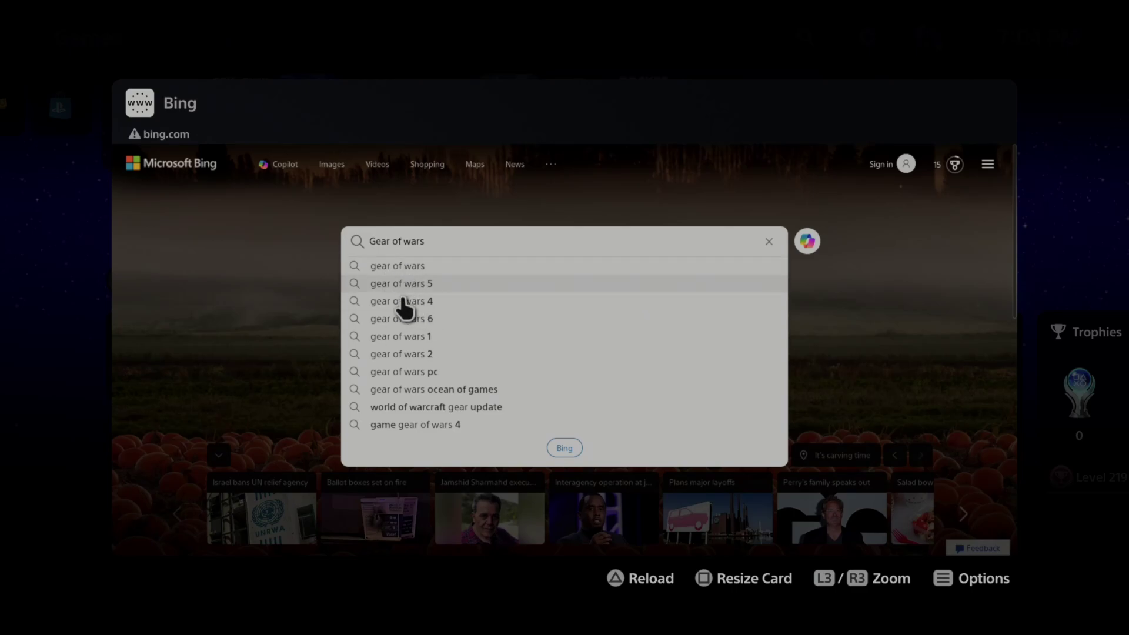
Search 'gear of wars 1', switch to Images and open the fiery wallpaperset.com wallpaper.
{"action": "left_click", "coordinate": [401, 336]}
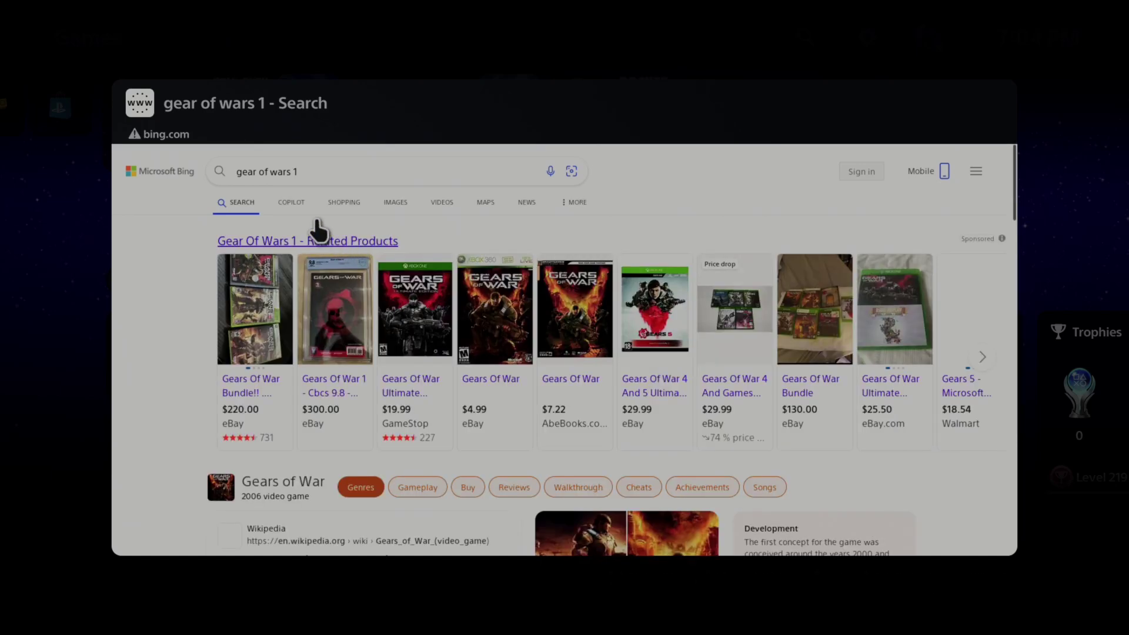
{"action": "left_click", "coordinate": [395, 205]}
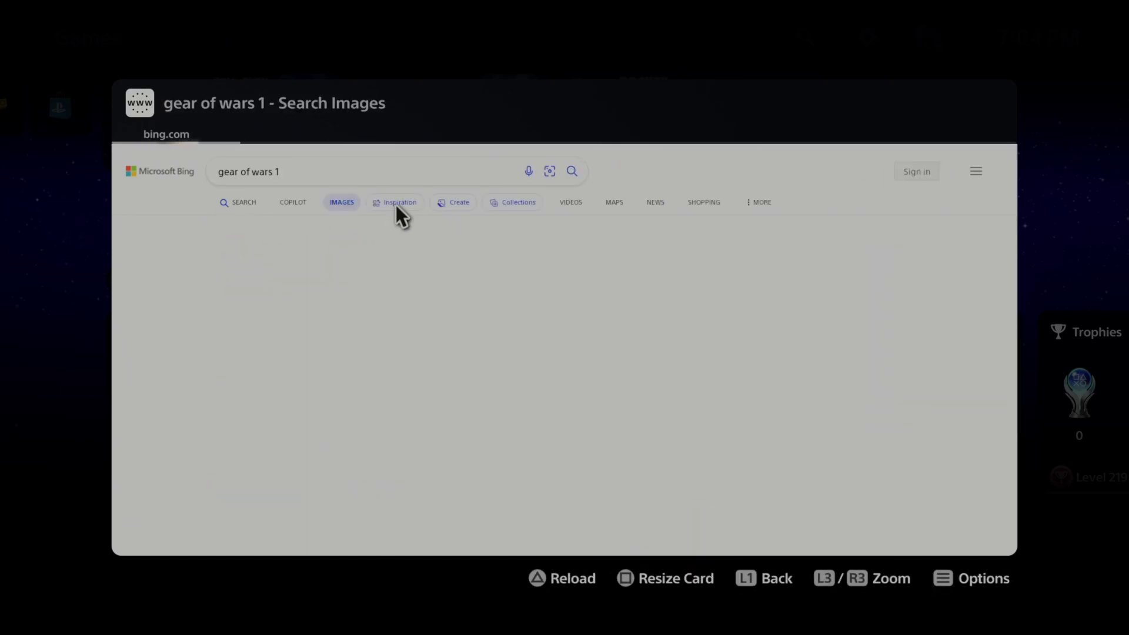
{"action": "scroll", "coordinate": [529, 354], "scroll_direction": "down", "scroll_amount": 5}
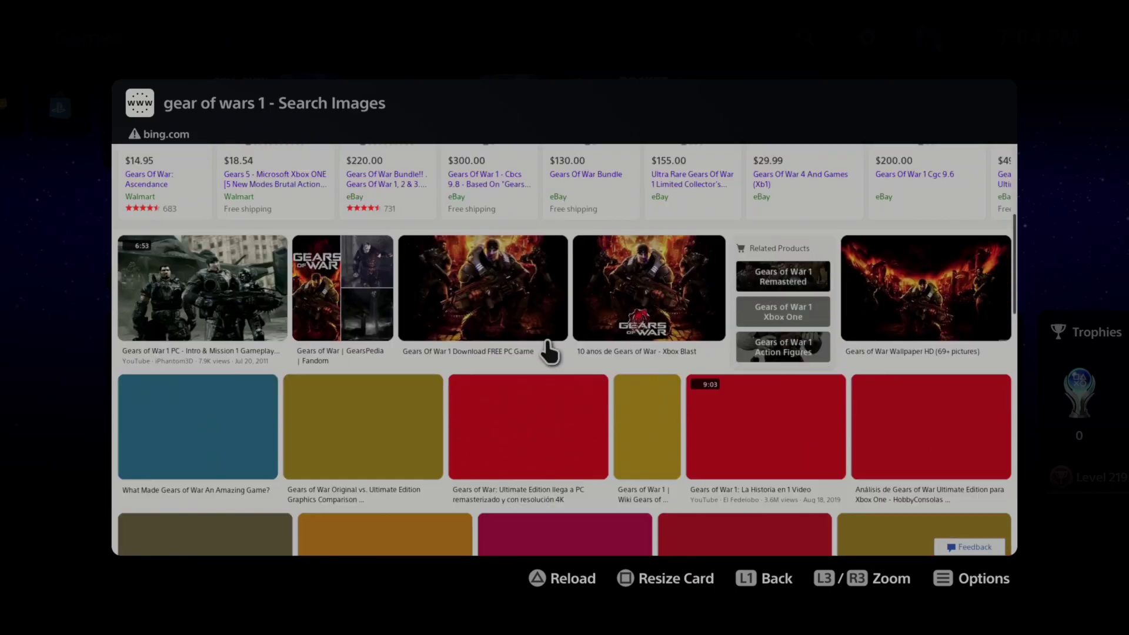
{"action": "mouse_move", "coordinate": [924, 212]}
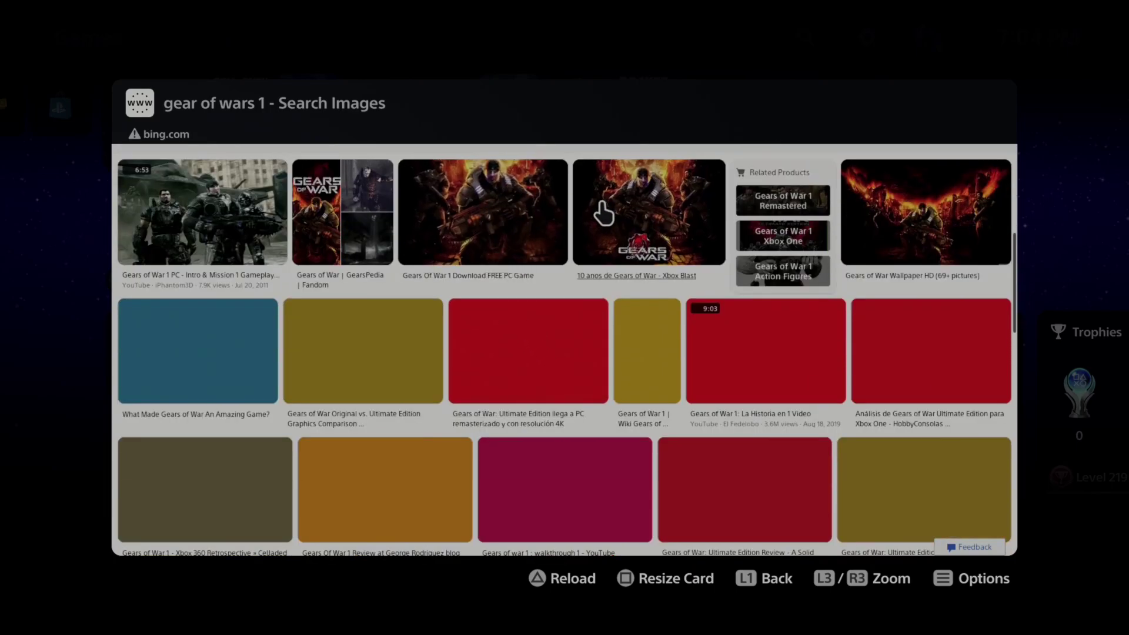
{"action": "left_click", "coordinate": [924, 215]}
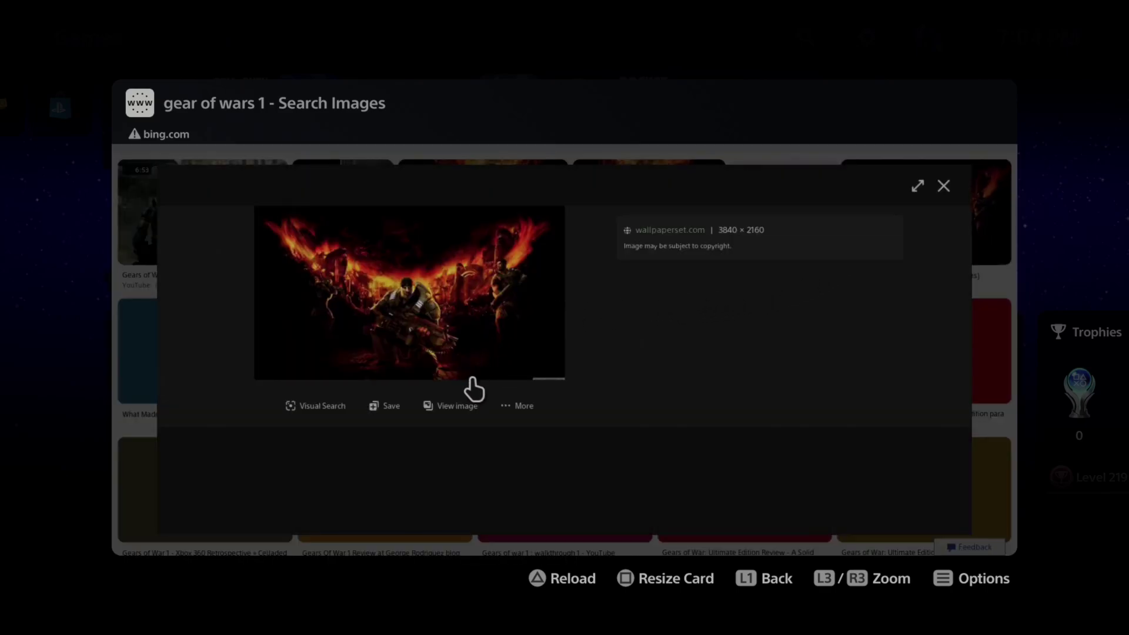
View the wallpaper image full size on its own for the screenshot.
{"action": "left_click", "coordinate": [445, 408]}
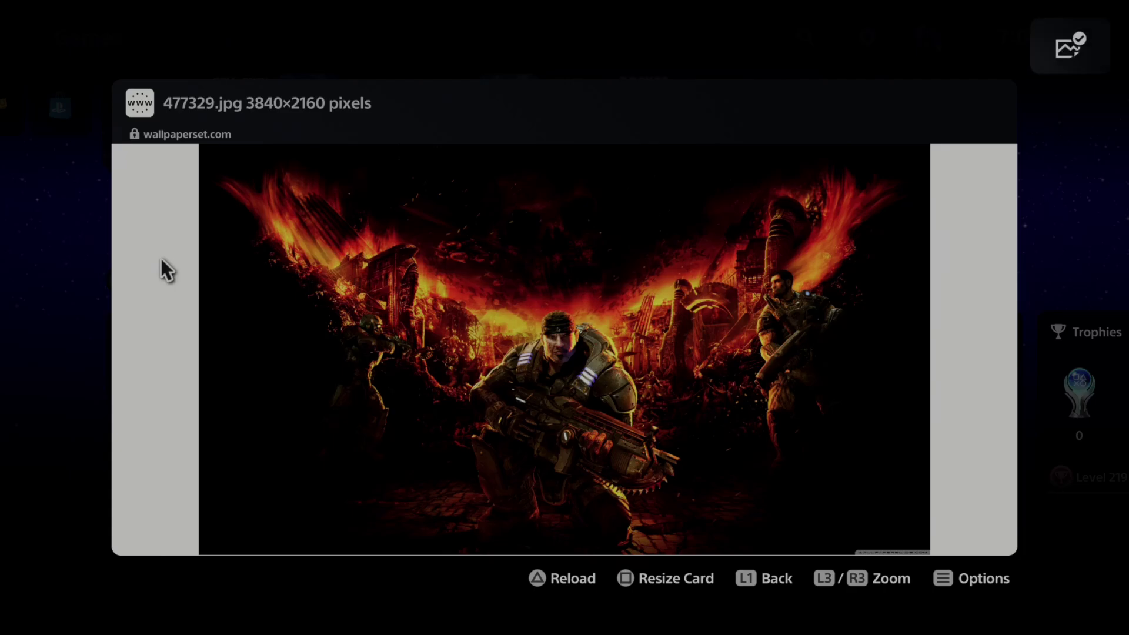
Leave the browser, open the recently captured screenshot and start cropping it.
{"action": "key", "text": "Escape"}
{"action": "key", "text": "Left"}
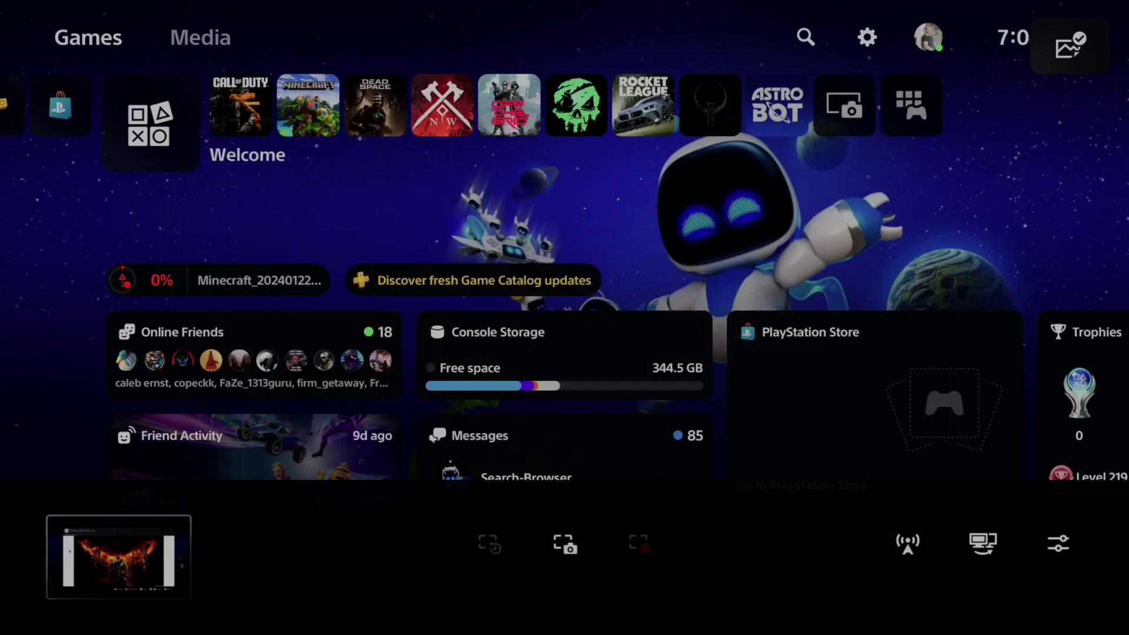
{"action": "key", "text": "Return"}
{"action": "key", "text": "Return"}
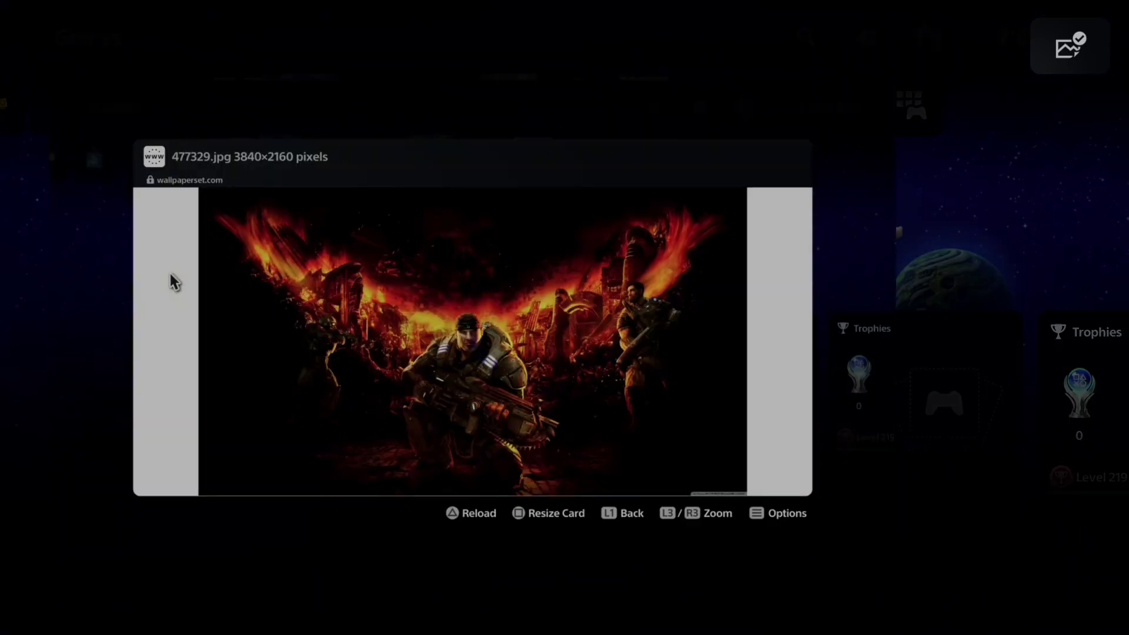
{"action": "key", "text": "Escape"}
{"action": "key", "text": "Down"}
{"action": "key", "text": "Right"}
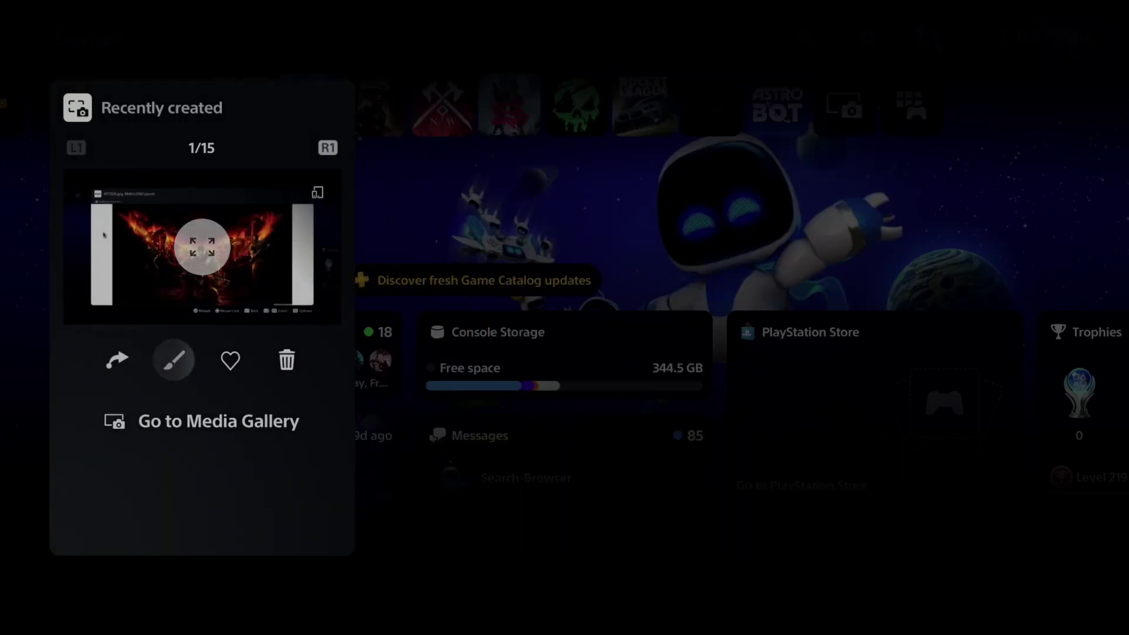
{"action": "key", "text": "Return"}
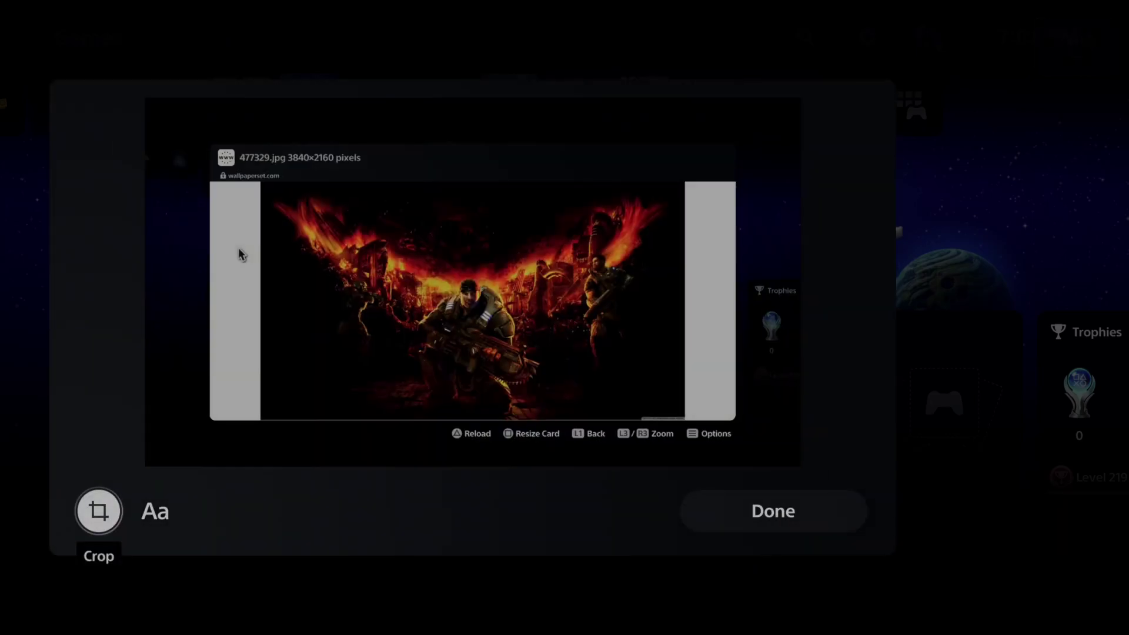
{"action": "key", "text": "Return"}
Zoom the screenshot in so the Gears of War artwork fills the crop frame.
{"action": "key", "text": "Right"}
{"action": "key", "text": "Right"}
{"action": "key", "text": "Left"}
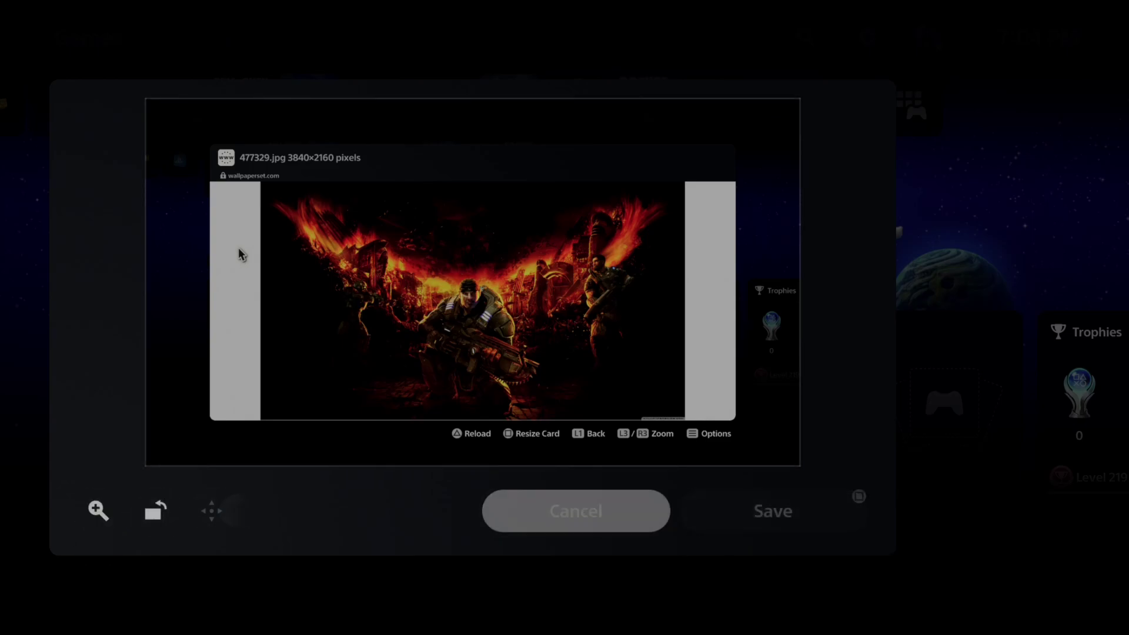
{"action": "key", "text": "Left"}
{"action": "key", "text": "Left"}
{"action": "key", "text": "Return"}
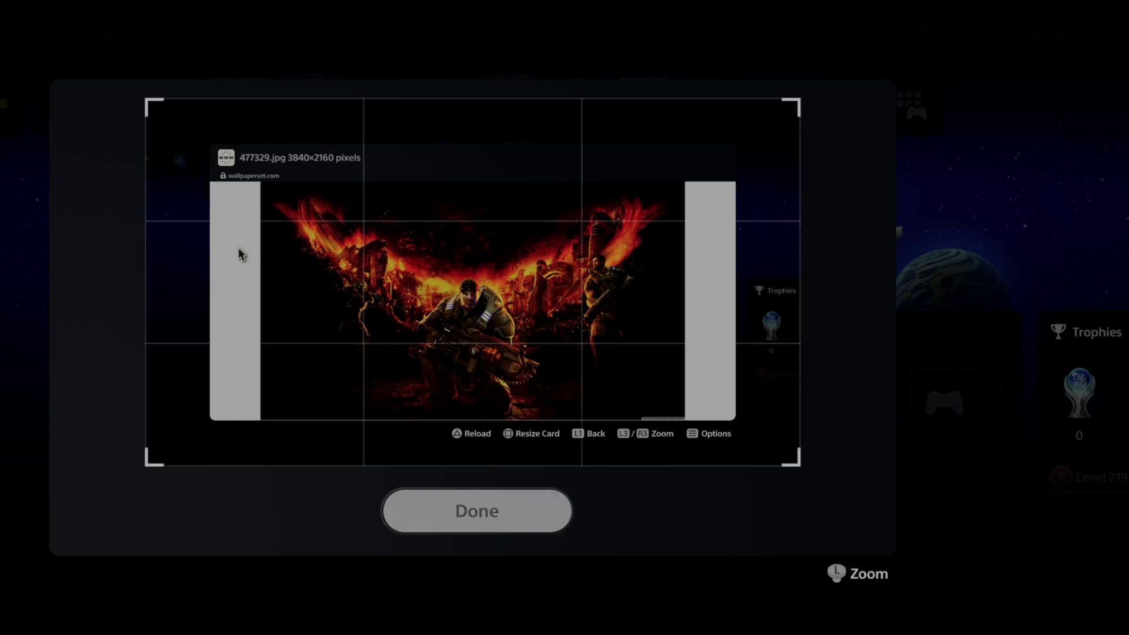
{"action": "key", "text": "Up"}
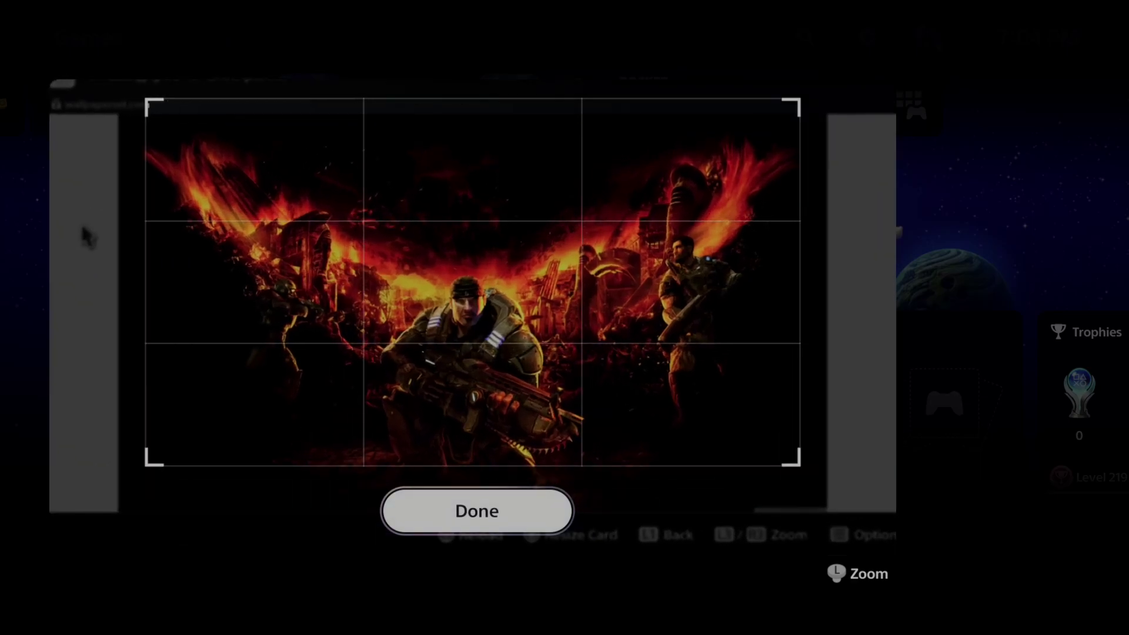
{"action": "key", "text": "Down"}
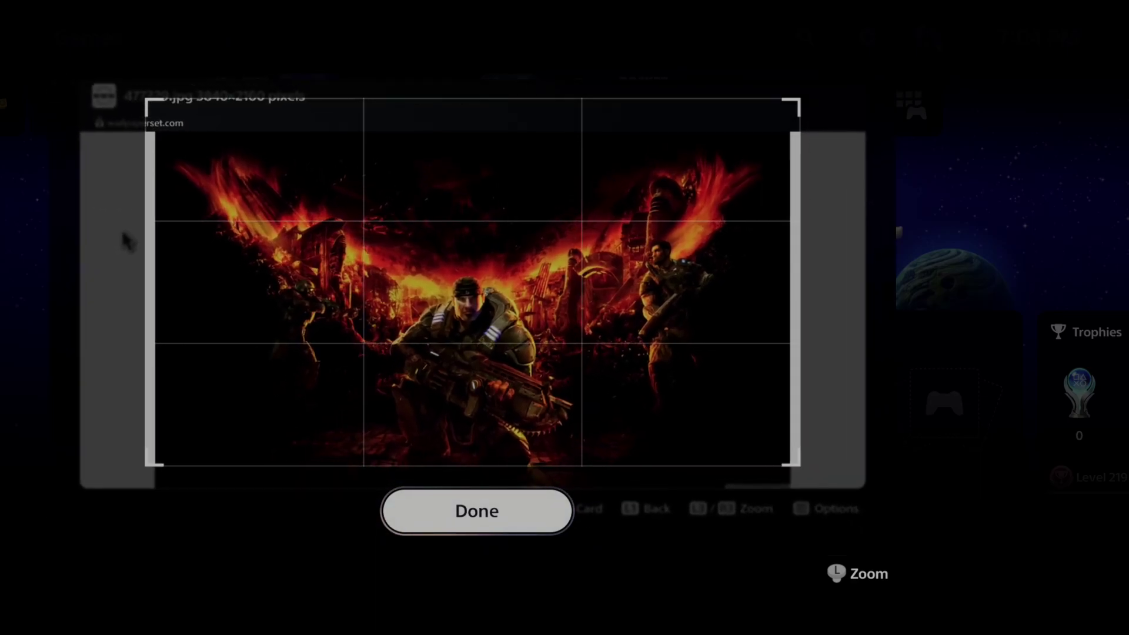
{"action": "key", "text": "Up"}
{"action": "key", "text": "Return"}
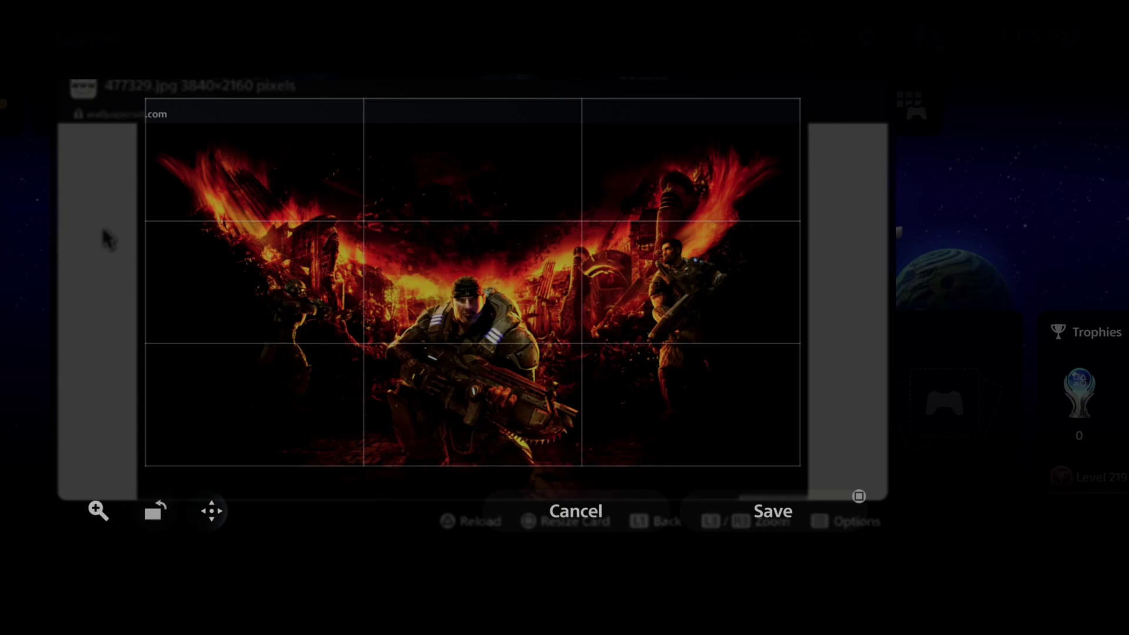
Reposition the image inside the frame and move on to saving the crop.
{"action": "key", "text": "Return"}
{"action": "key", "text": "Up"}
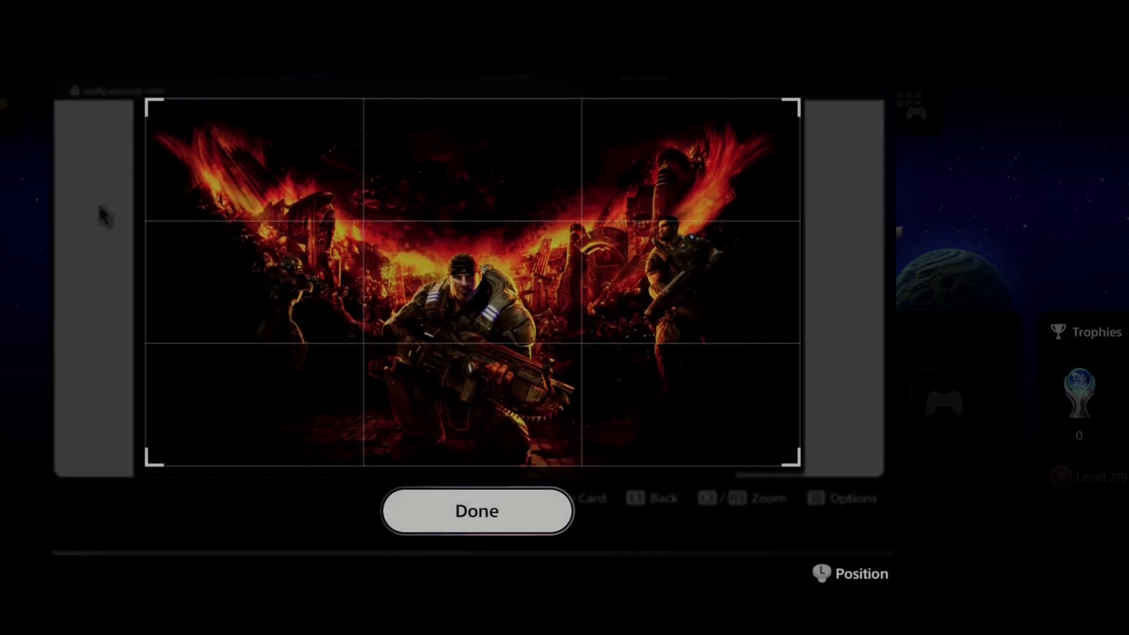
{"action": "key", "text": "Return"}
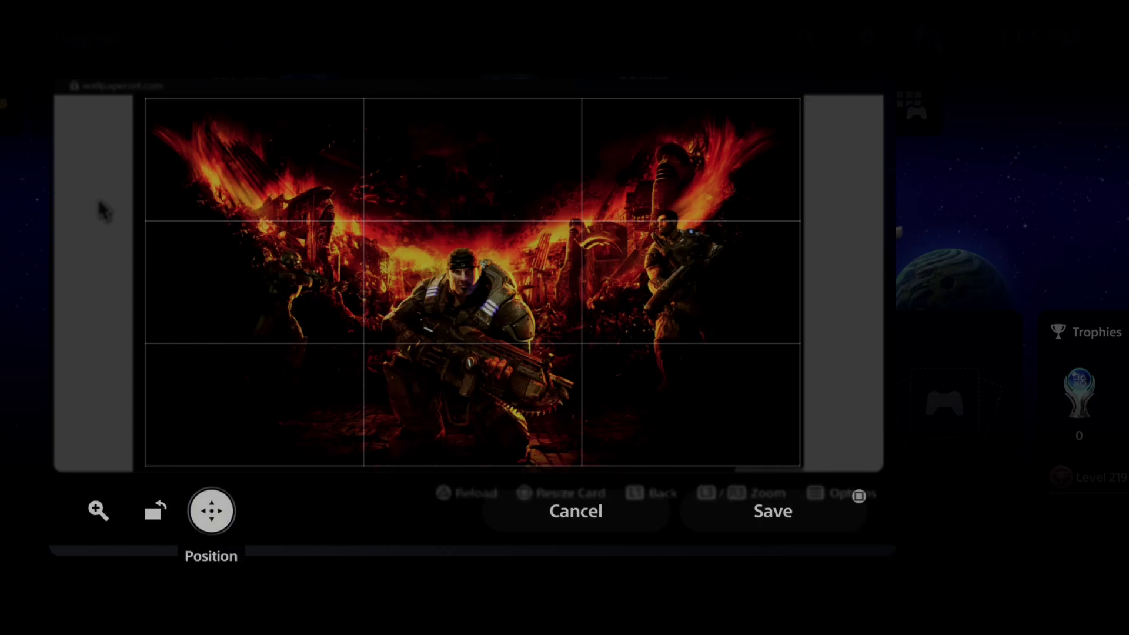
{"action": "key", "text": "Right"}
Replace the original with the cropped screenshot and finish editing with Done.
{"action": "key", "text": "Return"}
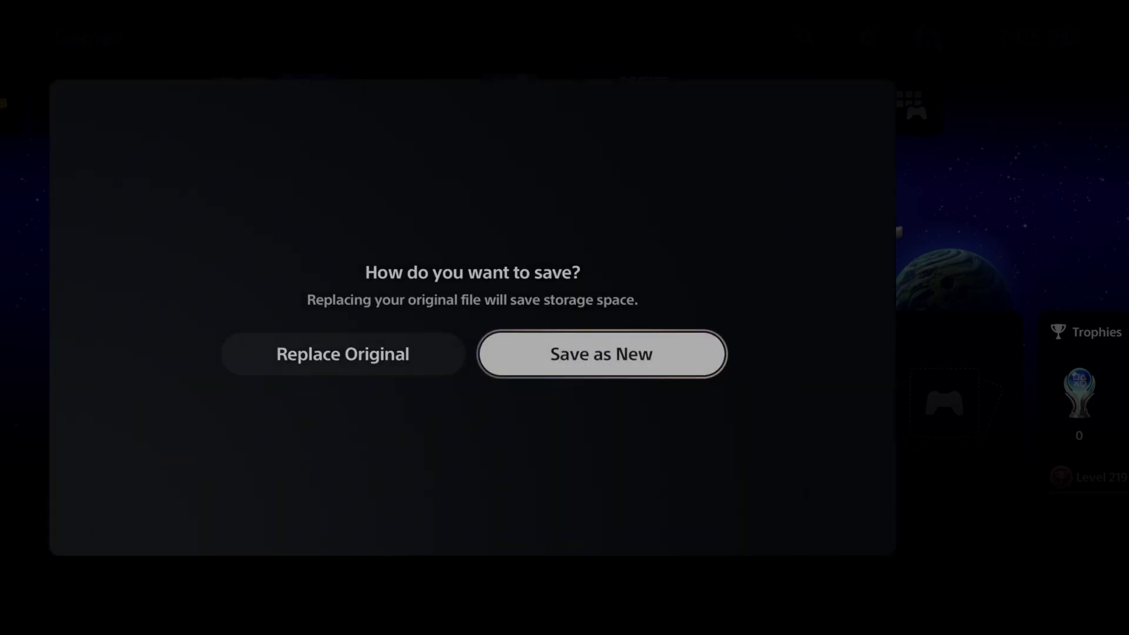
{"action": "key", "text": "Left"}
{"action": "key", "text": "Return"}
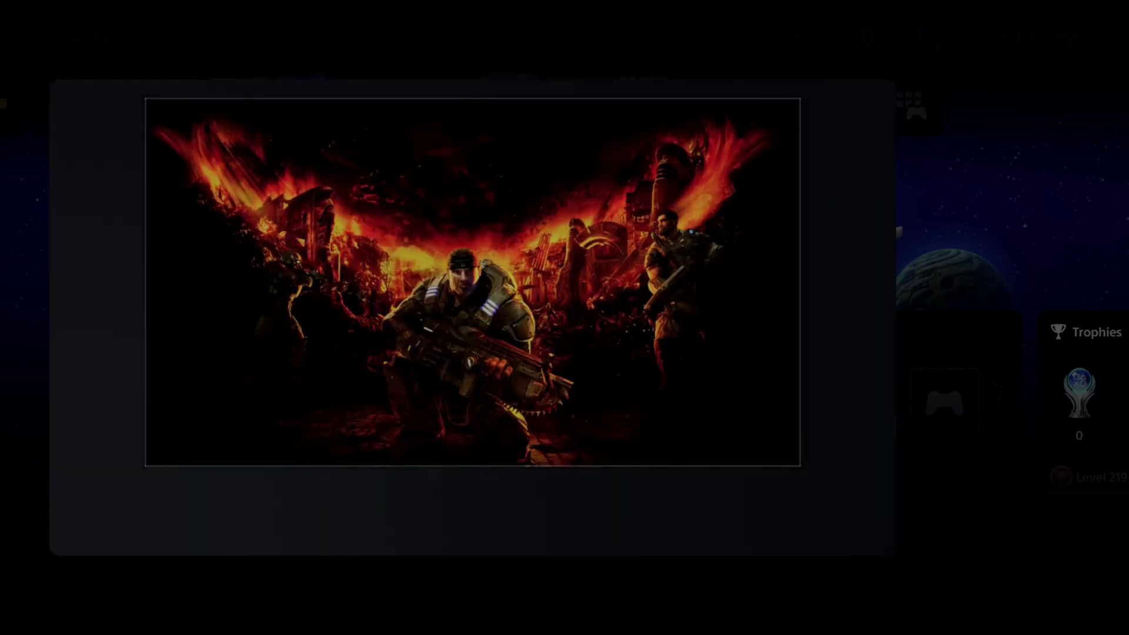
{"action": "key", "text": "Right"}
{"action": "key", "text": "Right"}
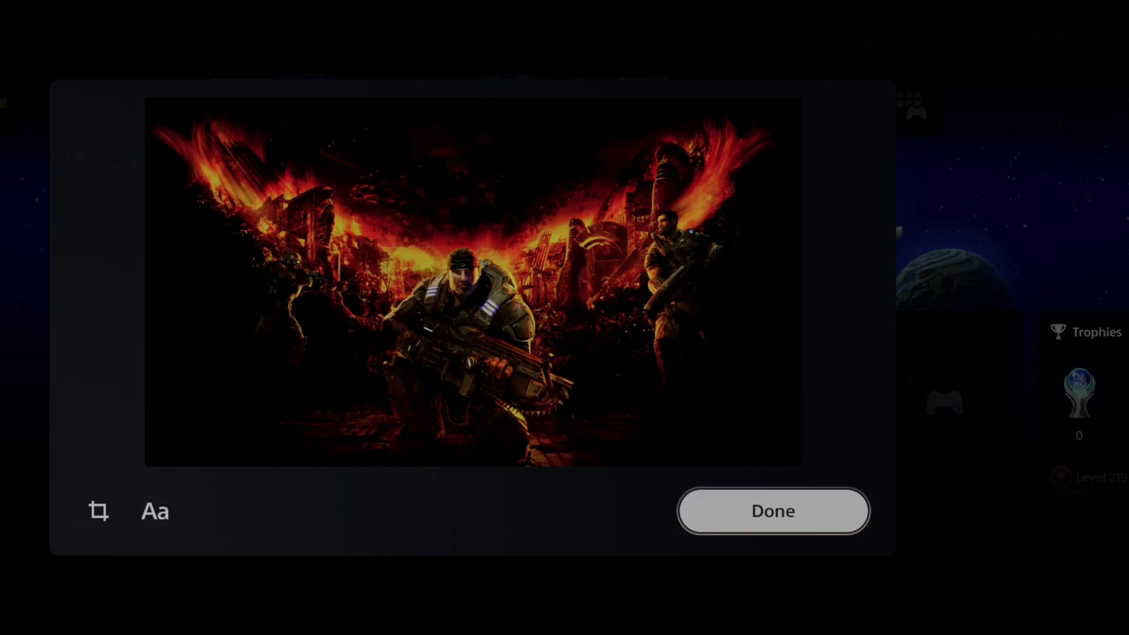
{"action": "key", "text": "Return"}
Close the captures card and quick controls and enter the Welcome hub.
{"action": "key", "text": "Escape"}
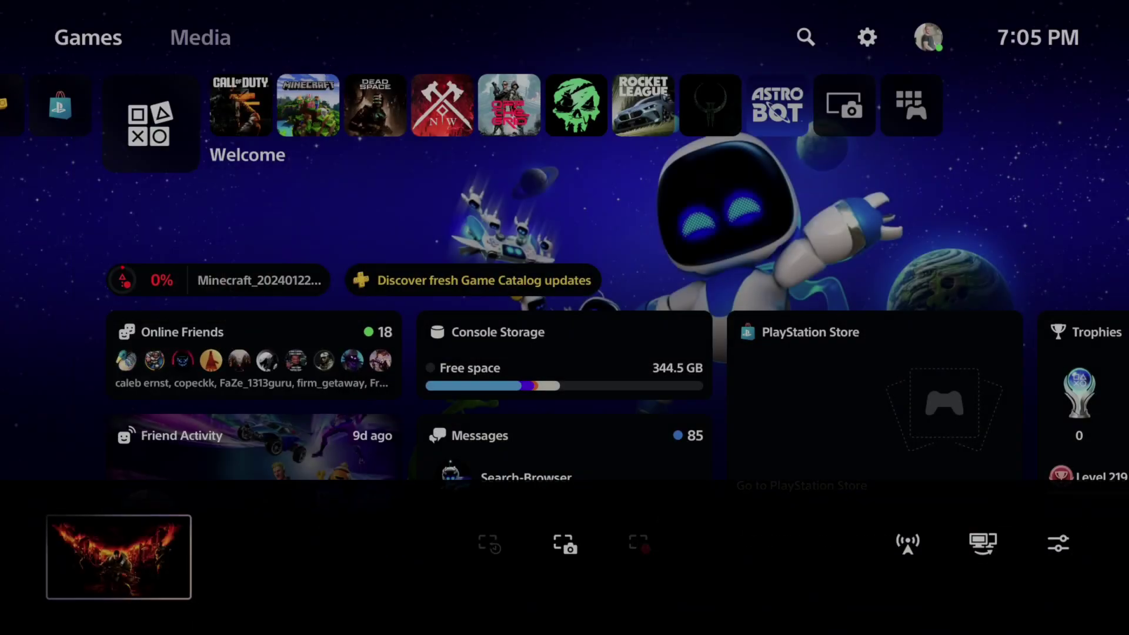
{"action": "key", "text": "Escape"}
{"action": "key", "text": "Right"}
{"action": "key", "text": "Left"}
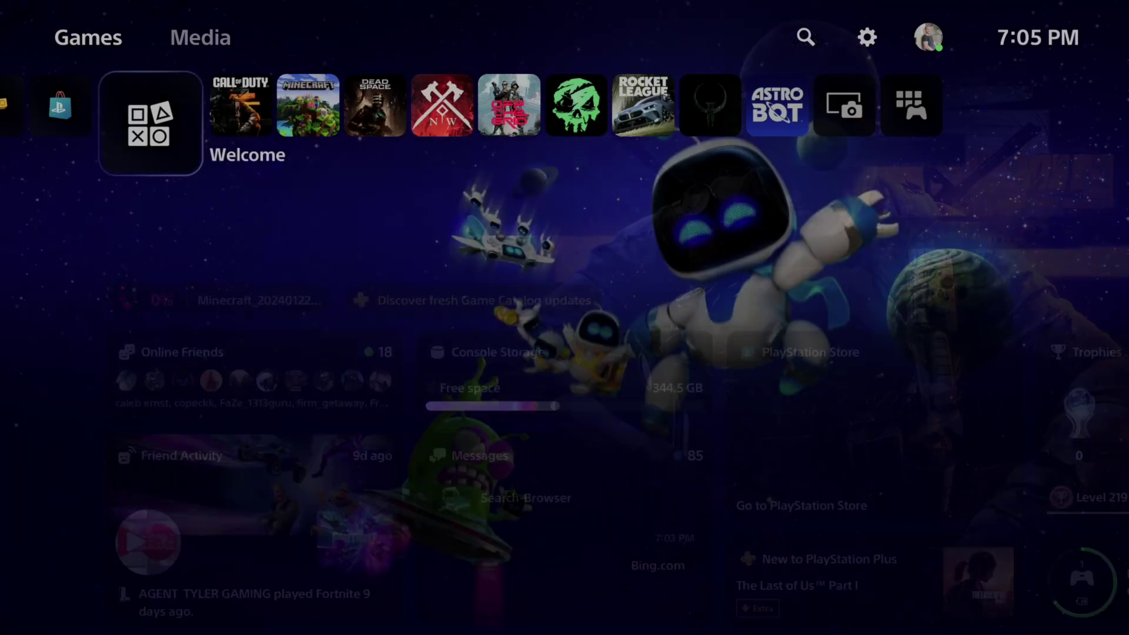
{"action": "key", "text": "Down"}
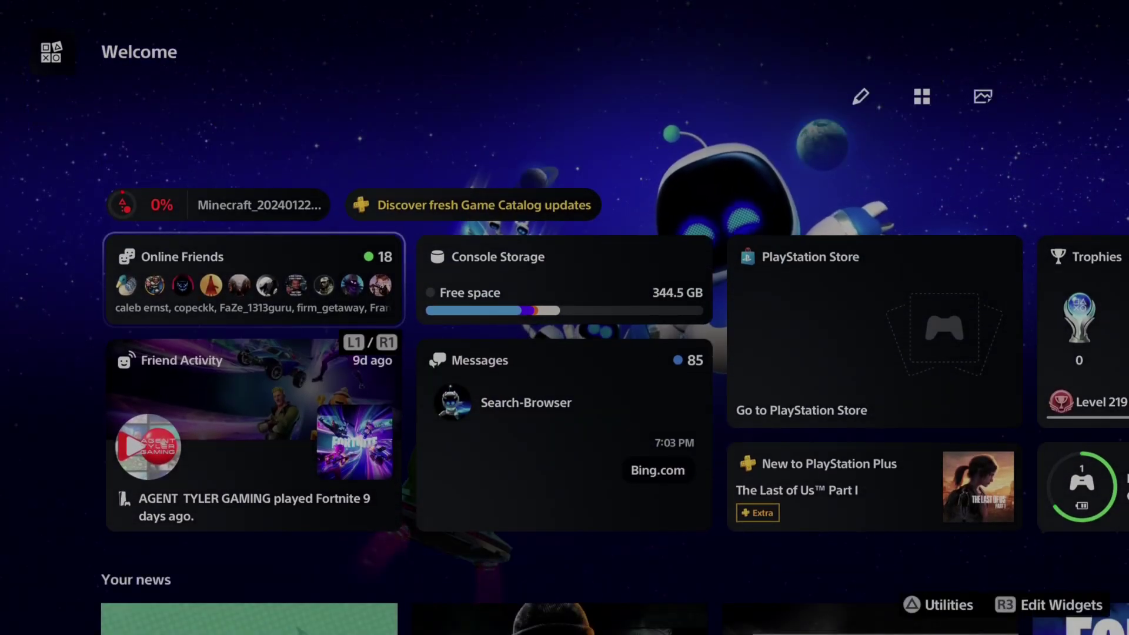
Reach the hub's customization row and choose Change Background.
{"action": "key", "text": "Up"}
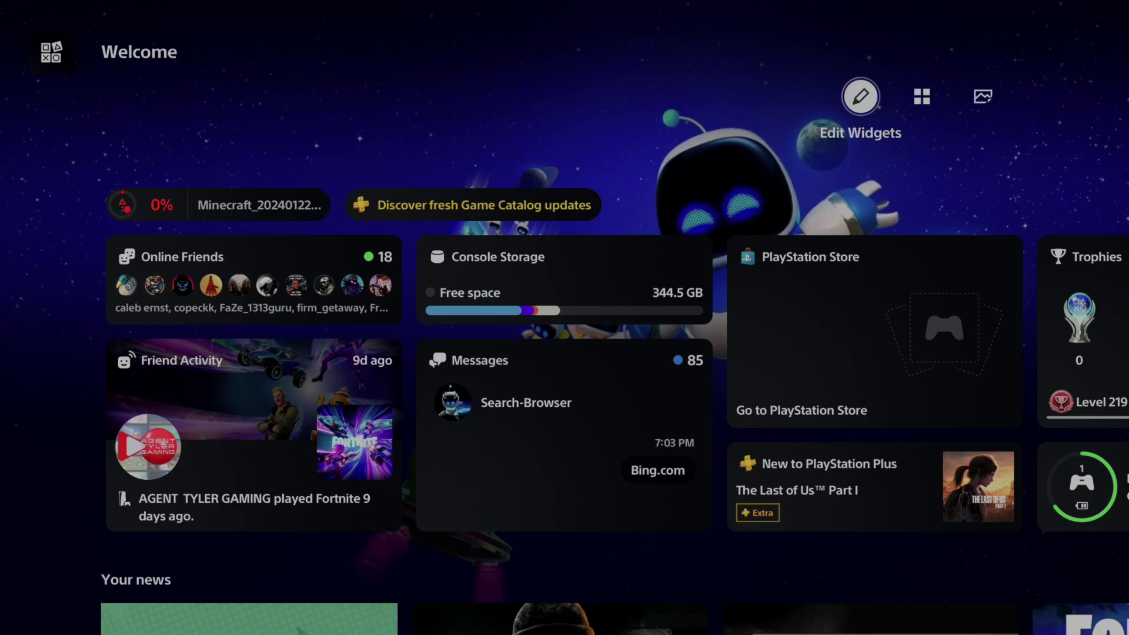
{"action": "key", "text": "Right"}
{"action": "key", "text": "Right"}
{"action": "key", "text": "Left"}
{"action": "key", "text": "Left"}
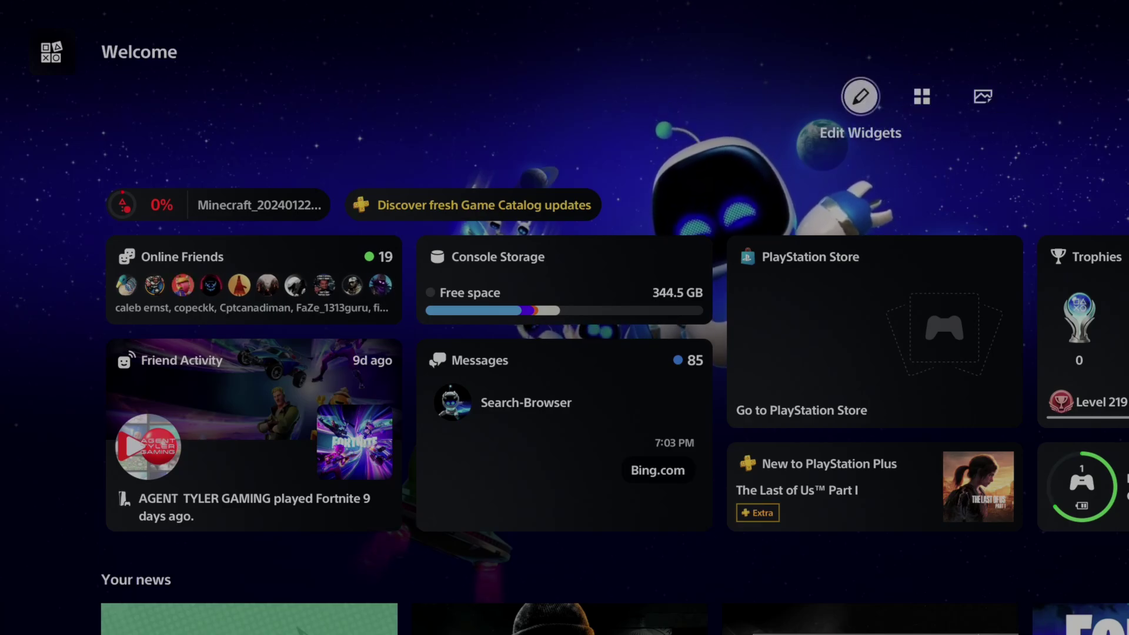
{"action": "key", "text": "Right"}
{"action": "key", "text": "Return"}
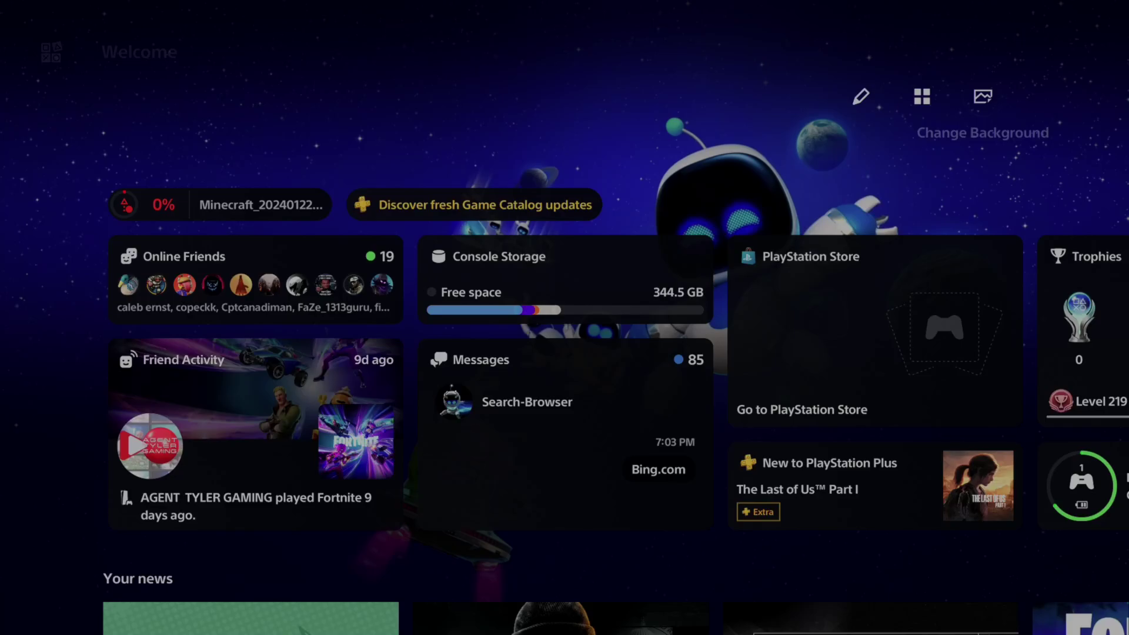
Browse the From PlayStation wallpapers and switch to From Games.
{"action": "key", "text": "Down"}
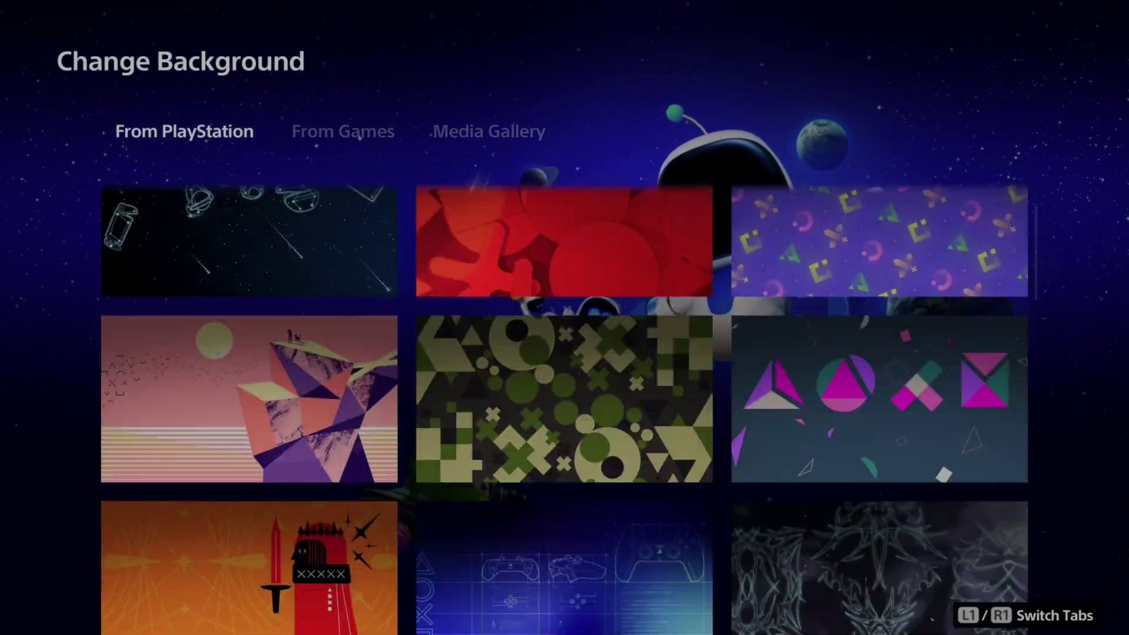
{"action": "key", "text": "Down"}
{"action": "key", "text": "Down"}
{"action": "key", "text": "Down"}
{"action": "key", "text": "Down"}
{"action": "key", "text": "Down"}
{"action": "key", "text": "Down"}
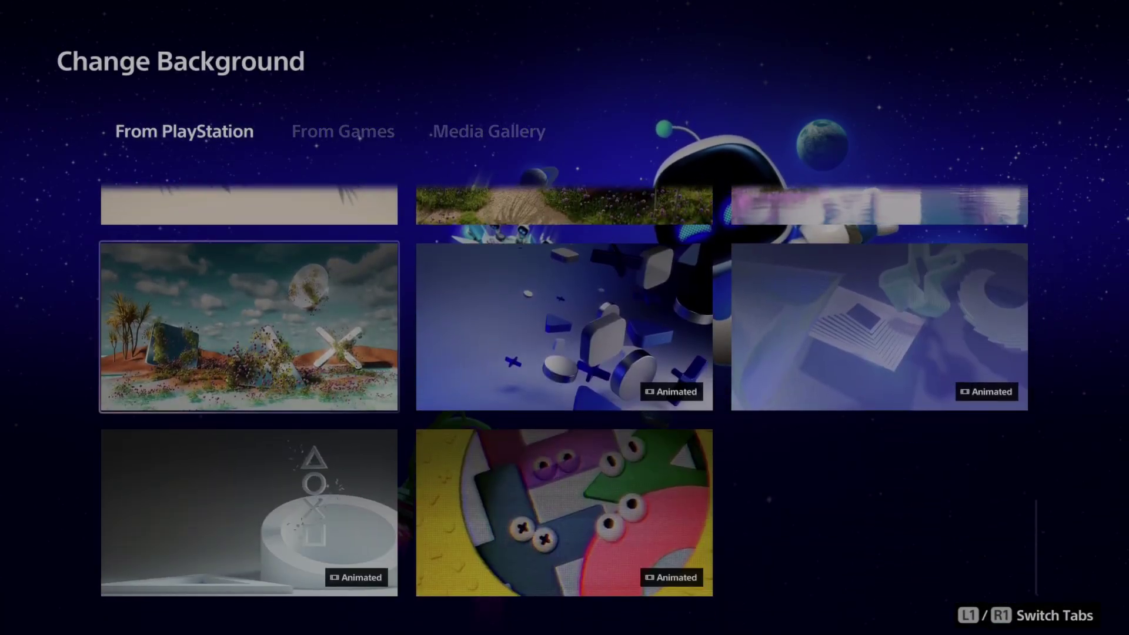
{"action": "key", "text": "Up"}
{"action": "key", "text": "Up"}
{"action": "key", "text": "Up"}
{"action": "key", "text": "Right"}
{"action": "key", "text": "Down"}
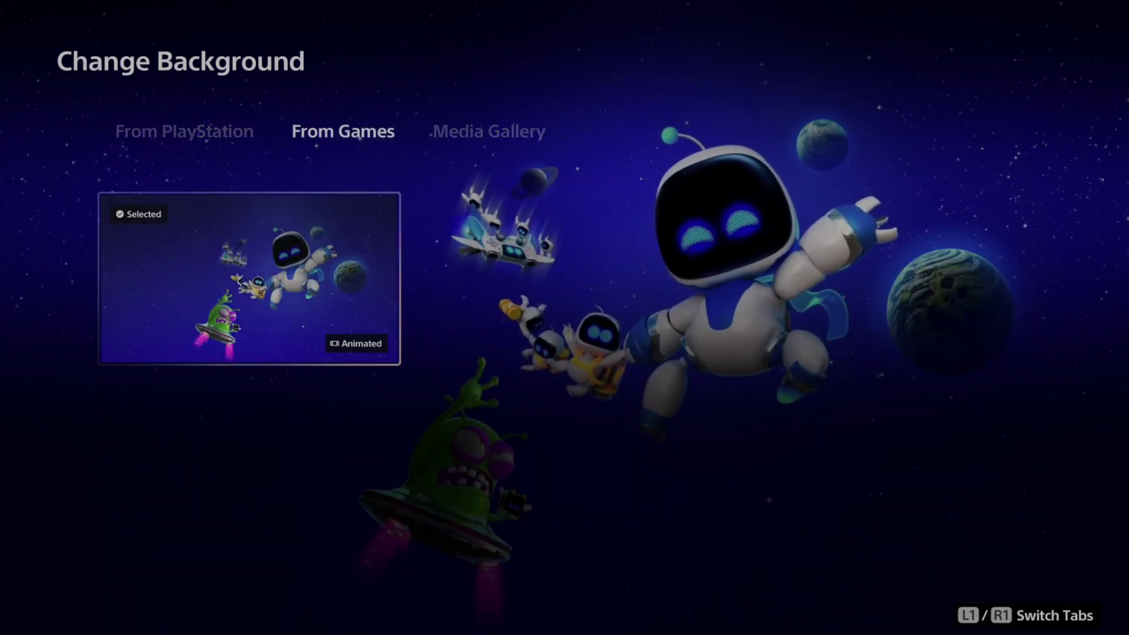
Switch to the Media Gallery tab showing your own screenshots.
{"action": "key", "text": "Up"}
{"action": "key", "text": "Right"}
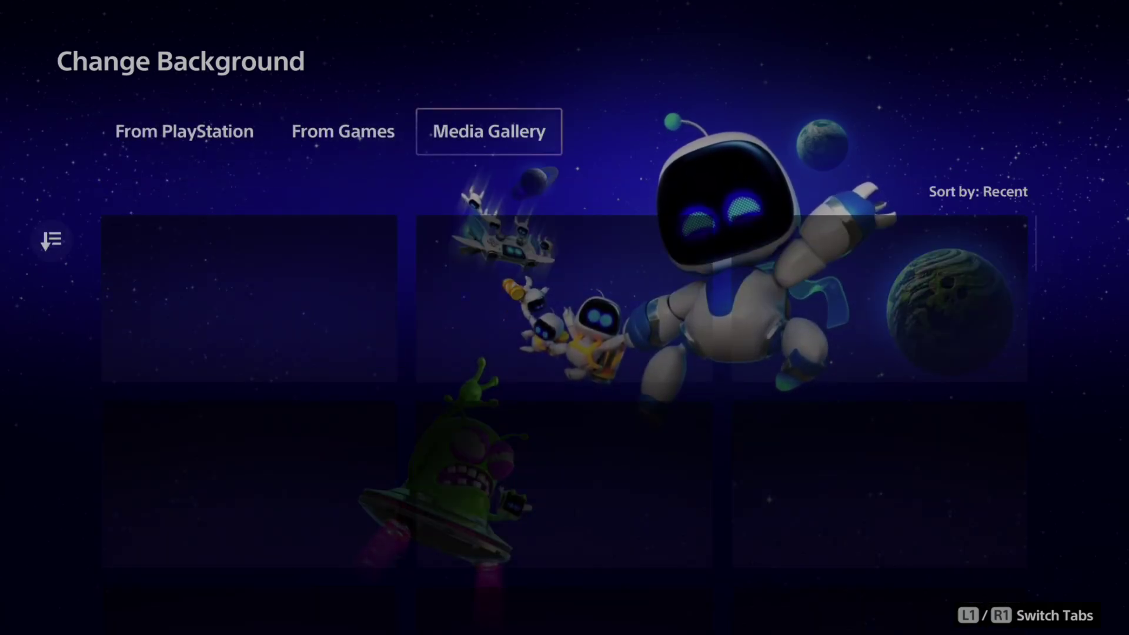
{"action": "key", "text": "Left"}
{"action": "key", "text": "Right"}
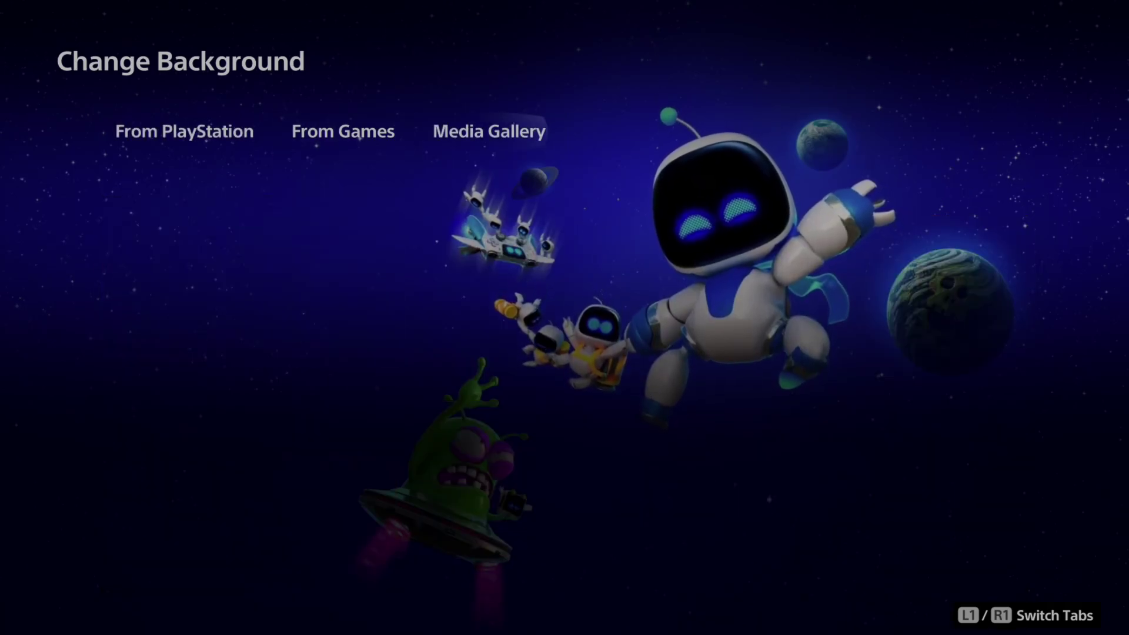
Browse down through the screenshot grid and start heading back up.
{"action": "key", "text": "Down"}
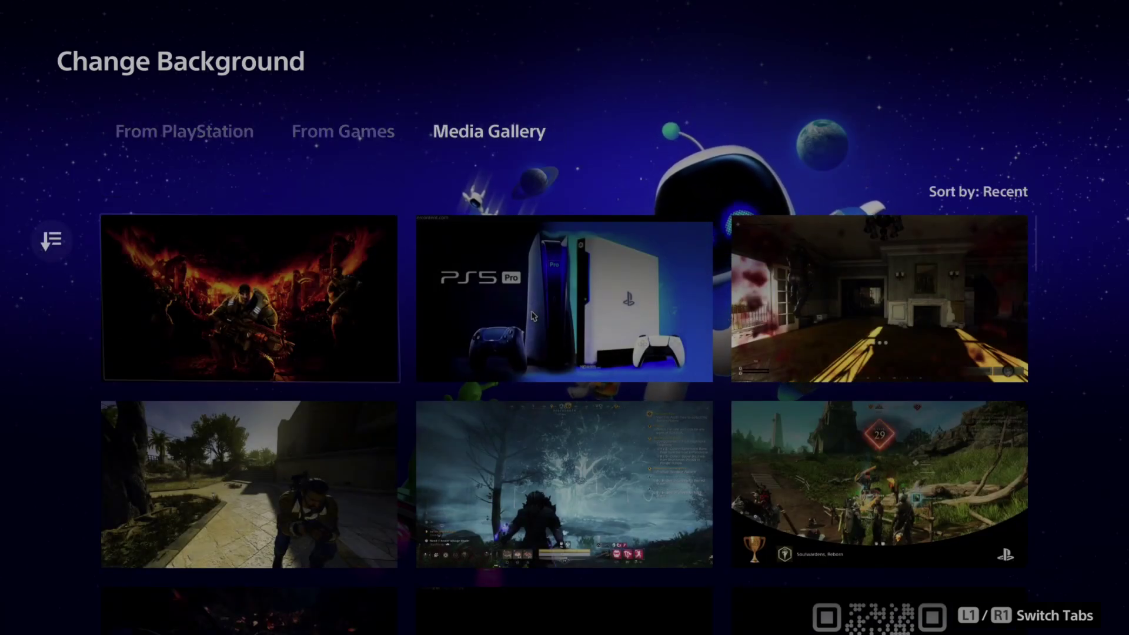
{"action": "key", "text": "Down"}
{"action": "key", "text": "Down"}
{"action": "key", "text": "Down"}
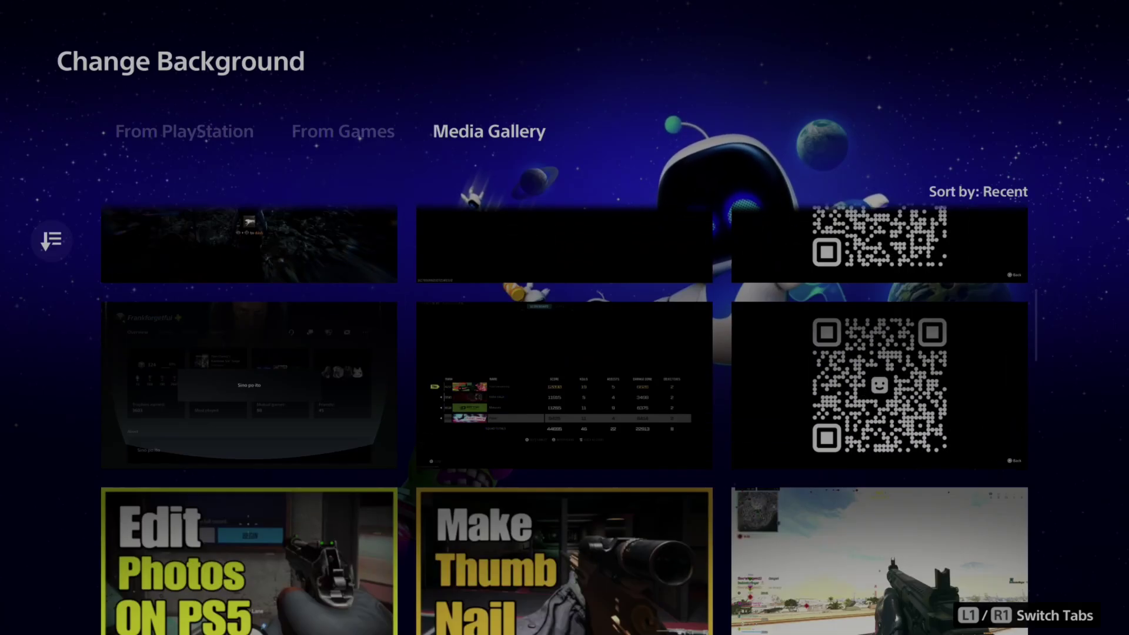
{"action": "key", "text": "Down"}
{"action": "key", "text": "Down"}
{"action": "key", "text": "Down"}
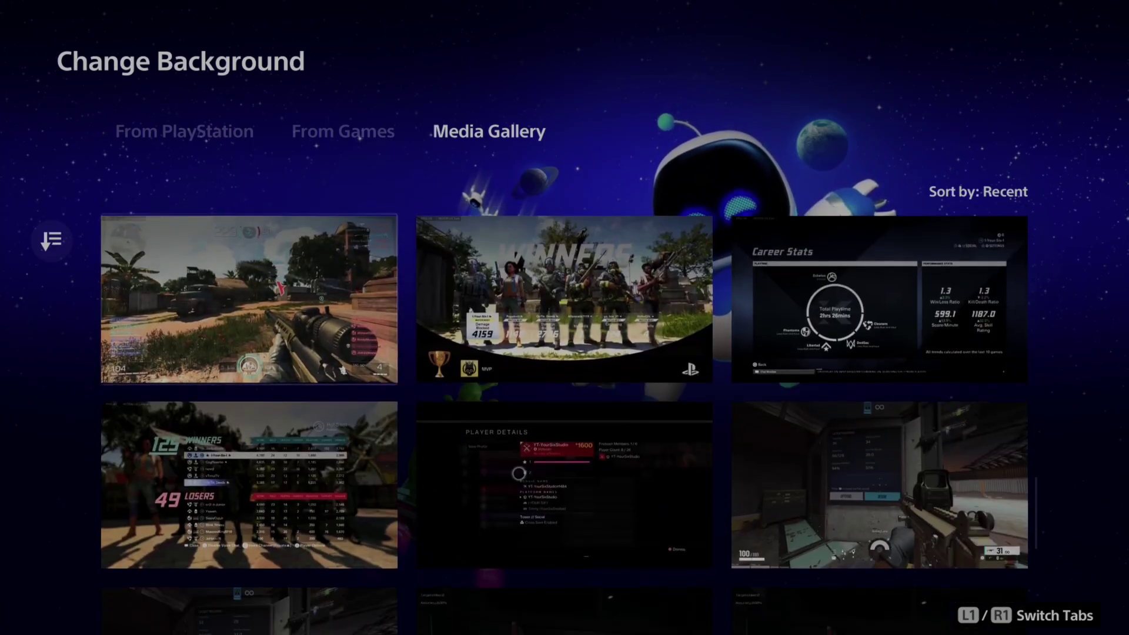
{"action": "key", "text": "Down"}
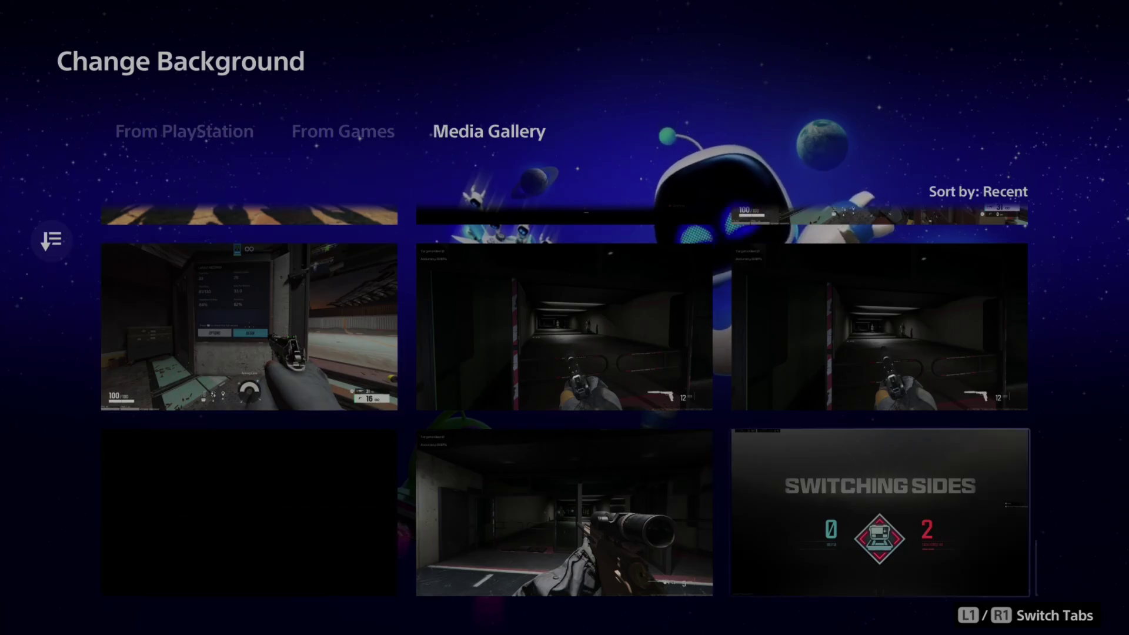
{"action": "key", "text": "Up"}
{"action": "key", "text": "Up"}
{"action": "key", "text": "Up"}
Return to the Gears of War screenshot and set it as the Welcome hub background.
{"action": "key", "text": "Down"}
{"action": "key", "text": "Down"}
{"action": "key", "text": "Up"}
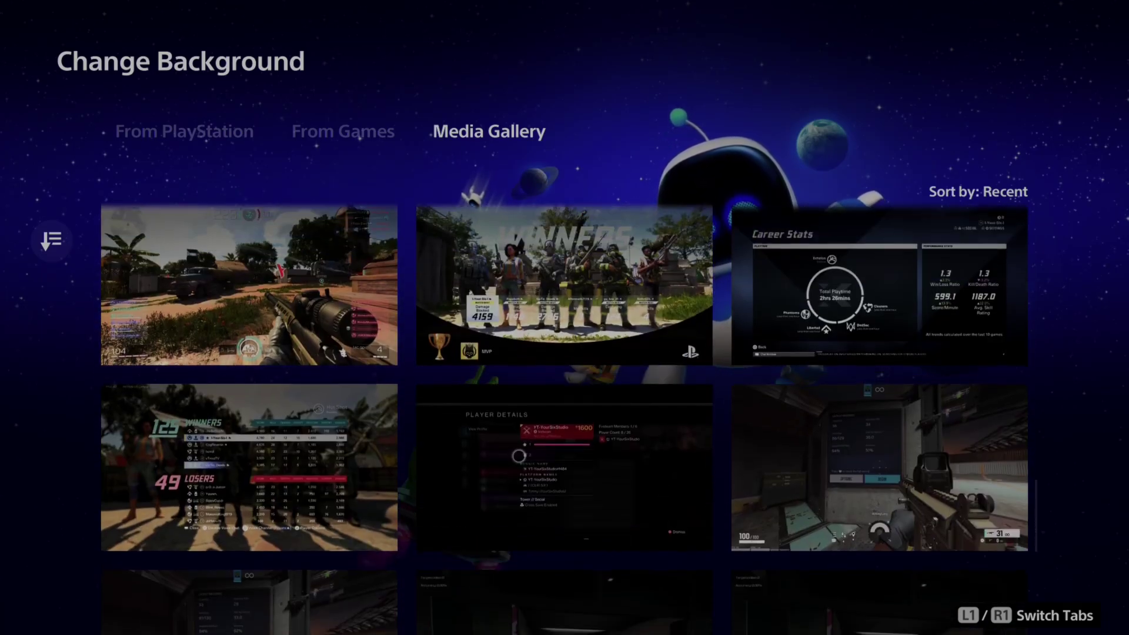
{"action": "key", "text": "Up"}
{"action": "key", "text": "Up"}
{"action": "key", "text": "Up"}
{"action": "key", "text": "Down"}
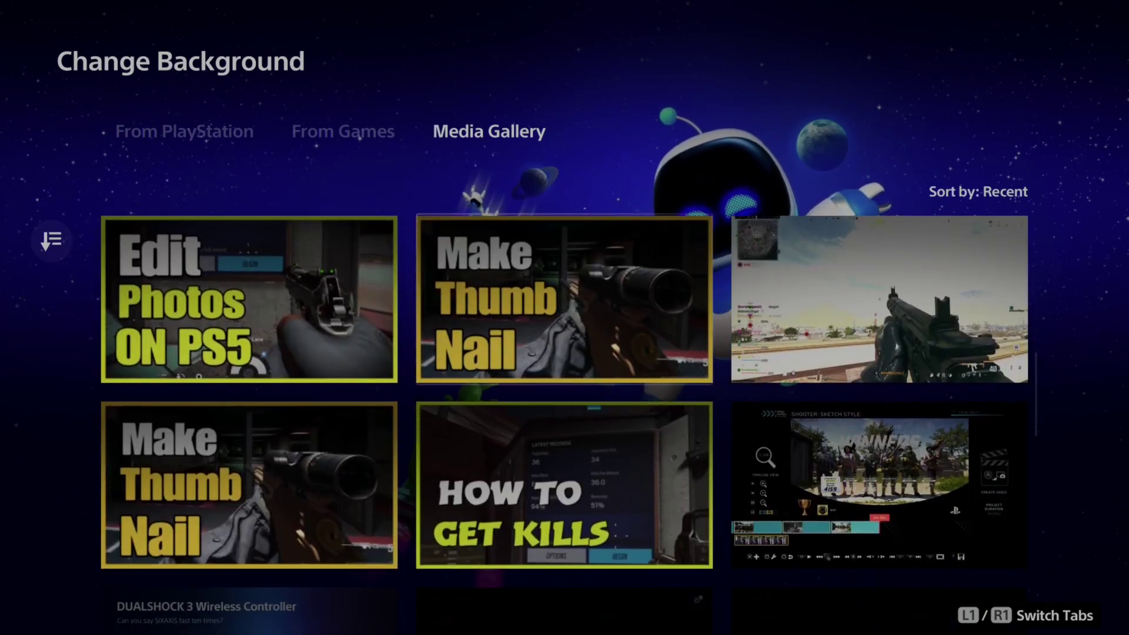
{"action": "key", "text": "Up"}
{"action": "key", "text": "Up"}
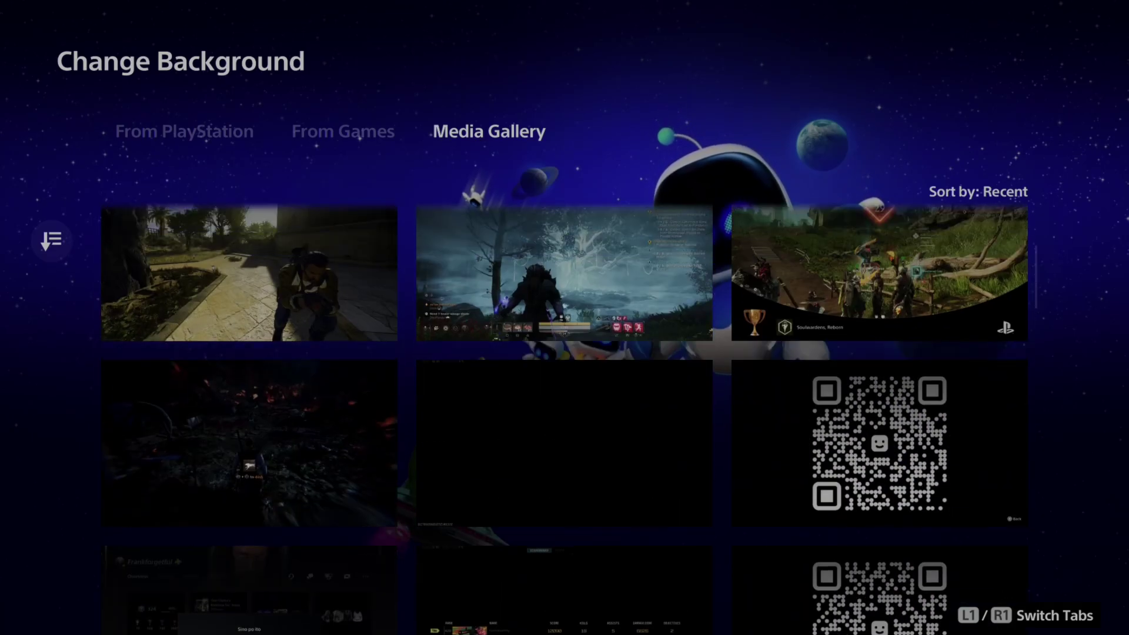
{"action": "key", "text": "Up"}
{"action": "key", "text": "Return"}
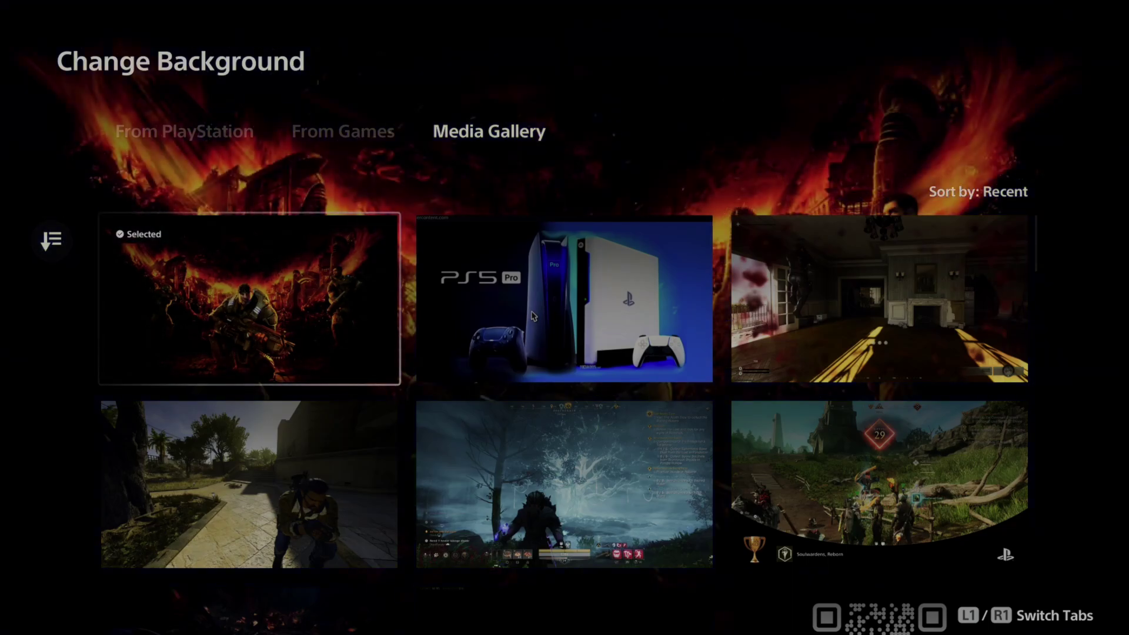
{"action": "key", "text": "Escape"}
{"action": "key", "text": "Escape"}
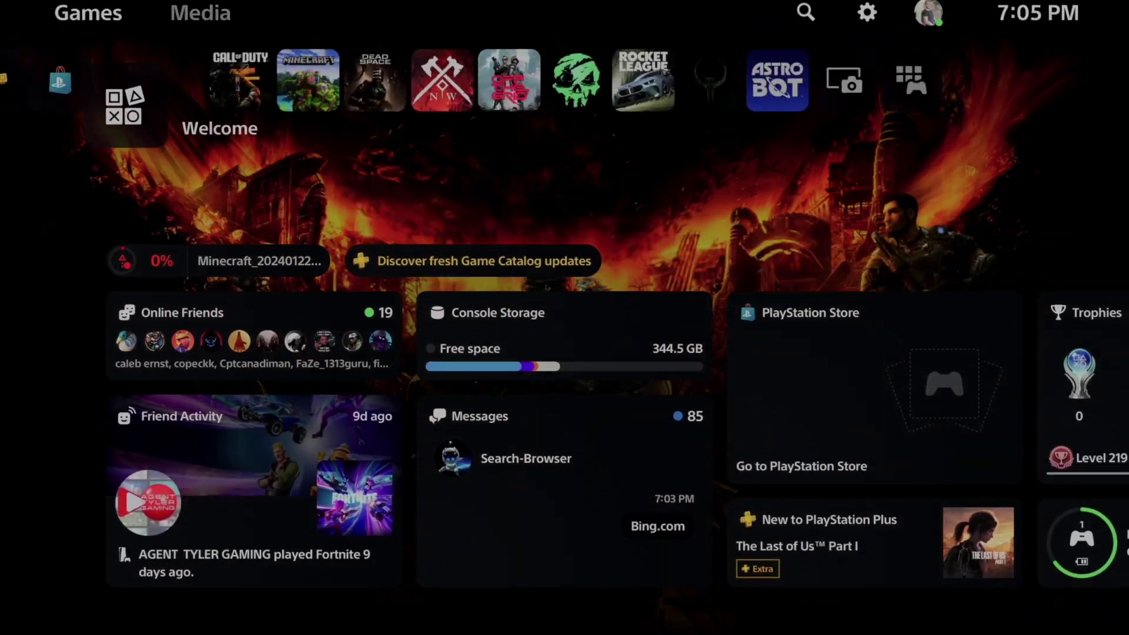
{"action": "key", "text": "Up"}
{"action": "key", "text": "Right"}
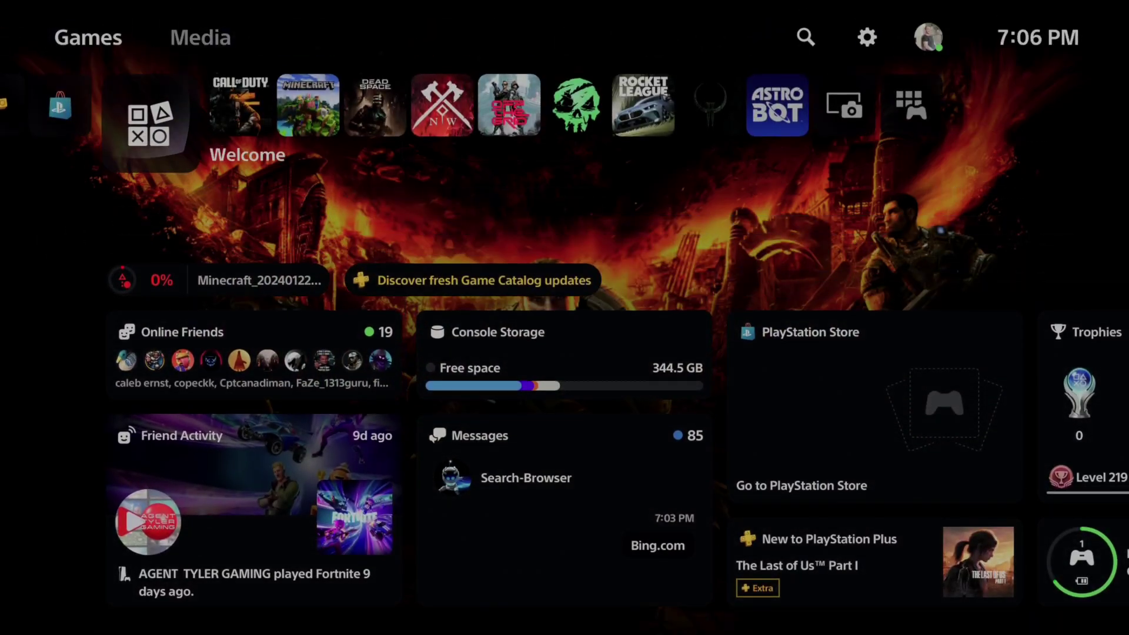
{"action": "key", "text": "Right"}
{"action": "key", "text": "Left"}
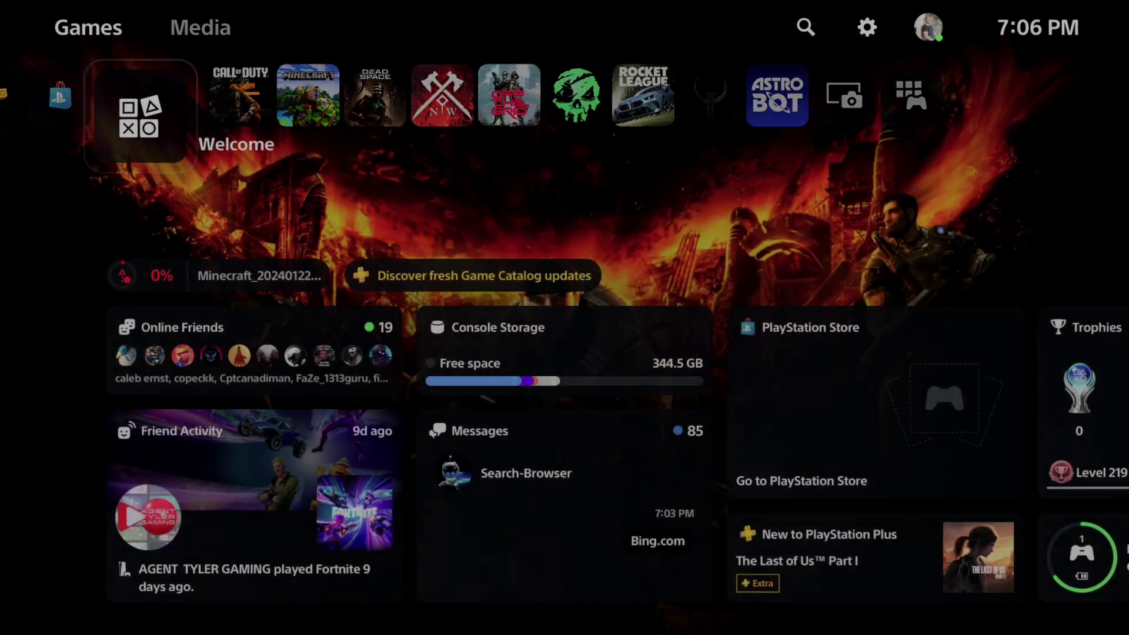
{"action": "key", "text": "Down"}
{"action": "key", "text": "Up"}
{"action": "key", "text": "Left"}
{"action": "key", "text": "Right"}
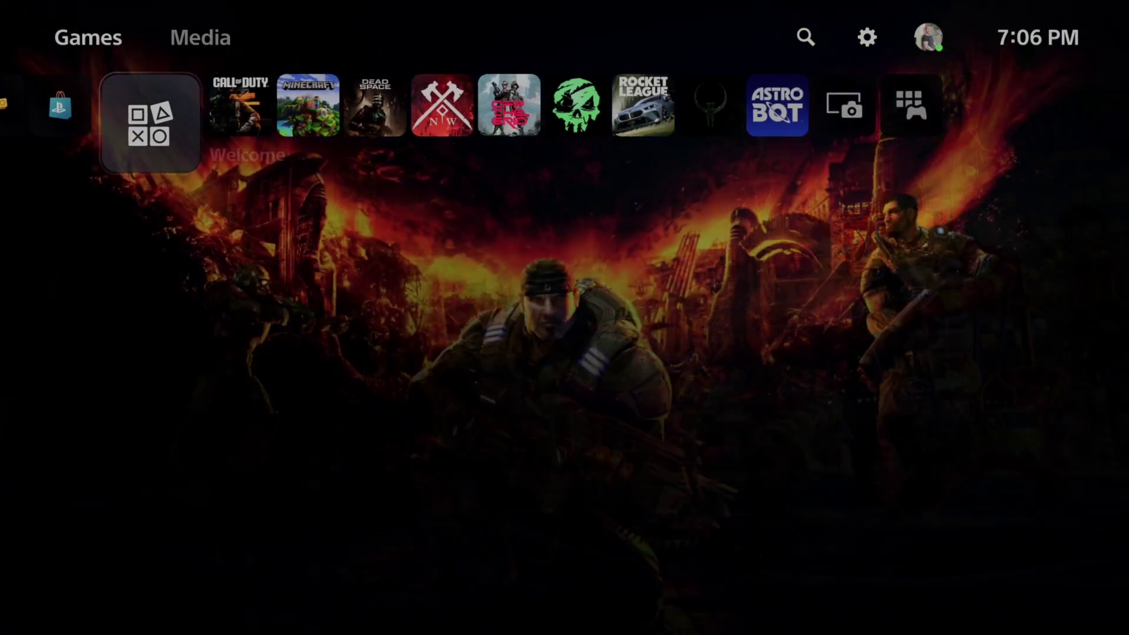
{"action": "key", "text": "Up"}
{"action": "key", "text": "Right"}
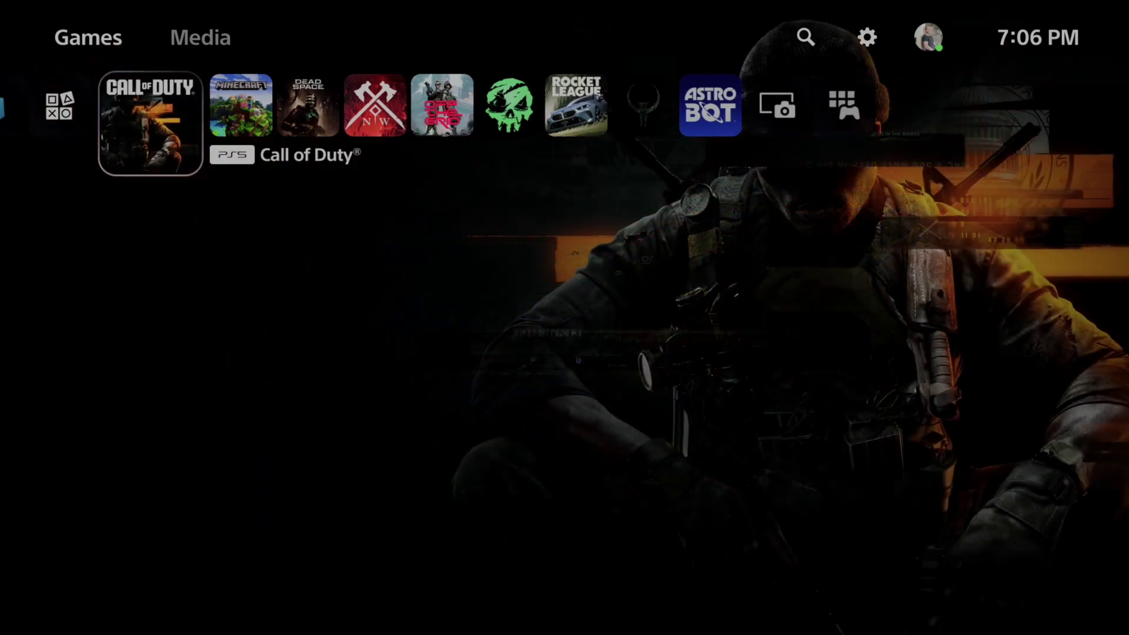
{"action": "key", "text": "Left"}
{"action": "key", "text": "Down"}
{"action": "key", "text": "Up"}
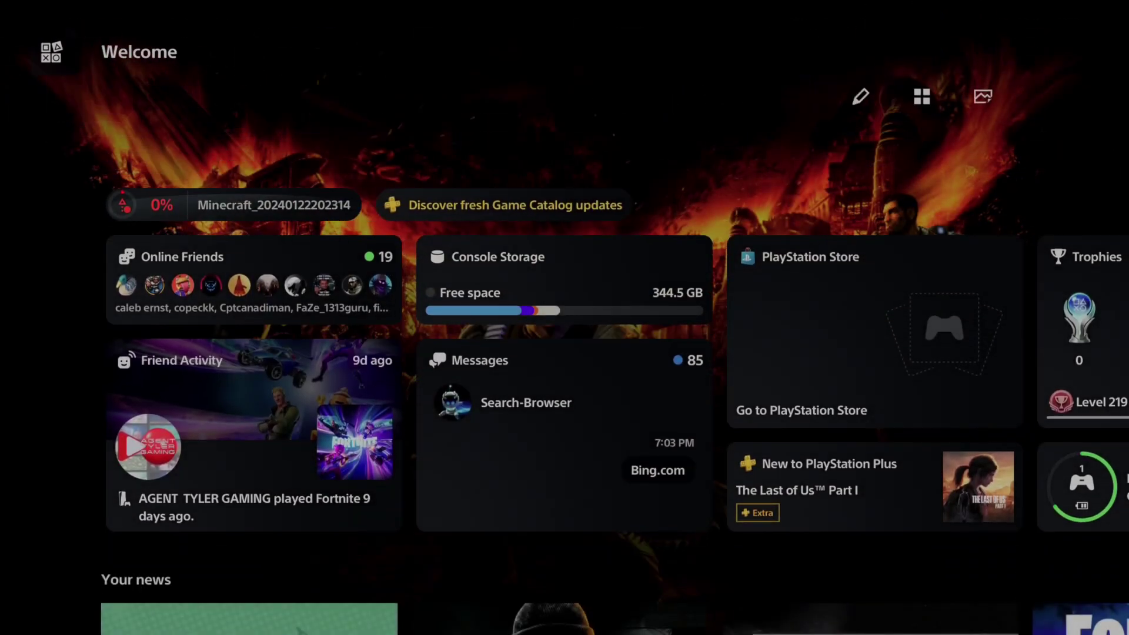
{"action": "key", "text": "Up"}
{"action": "key", "text": "Right"}
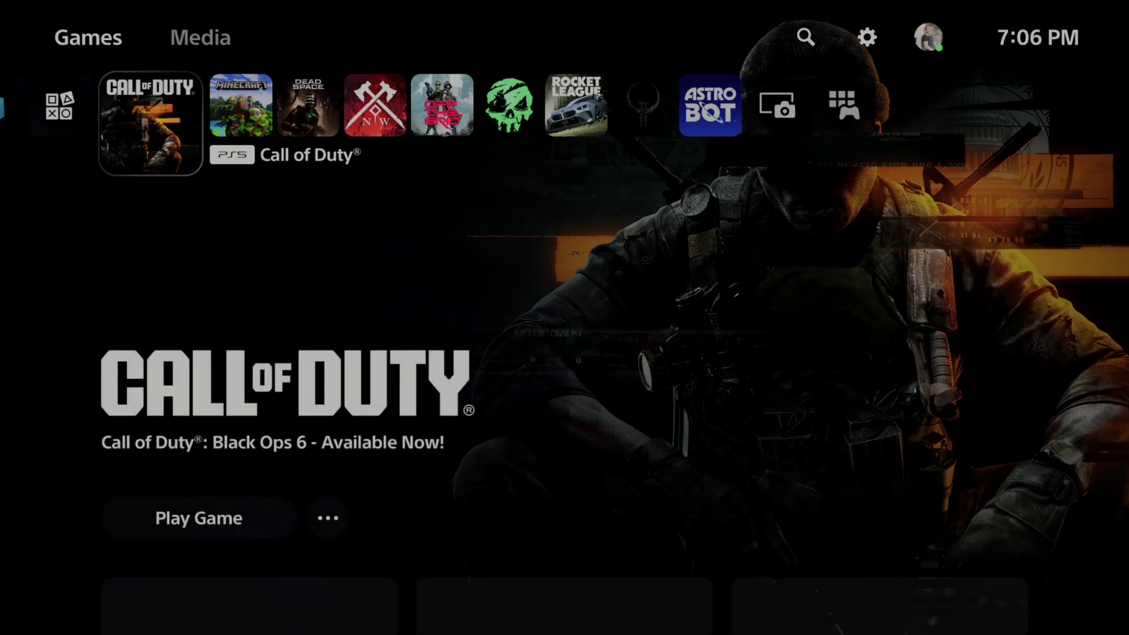
{"action": "key", "text": "Left"}
{"action": "key", "text": "Down"}
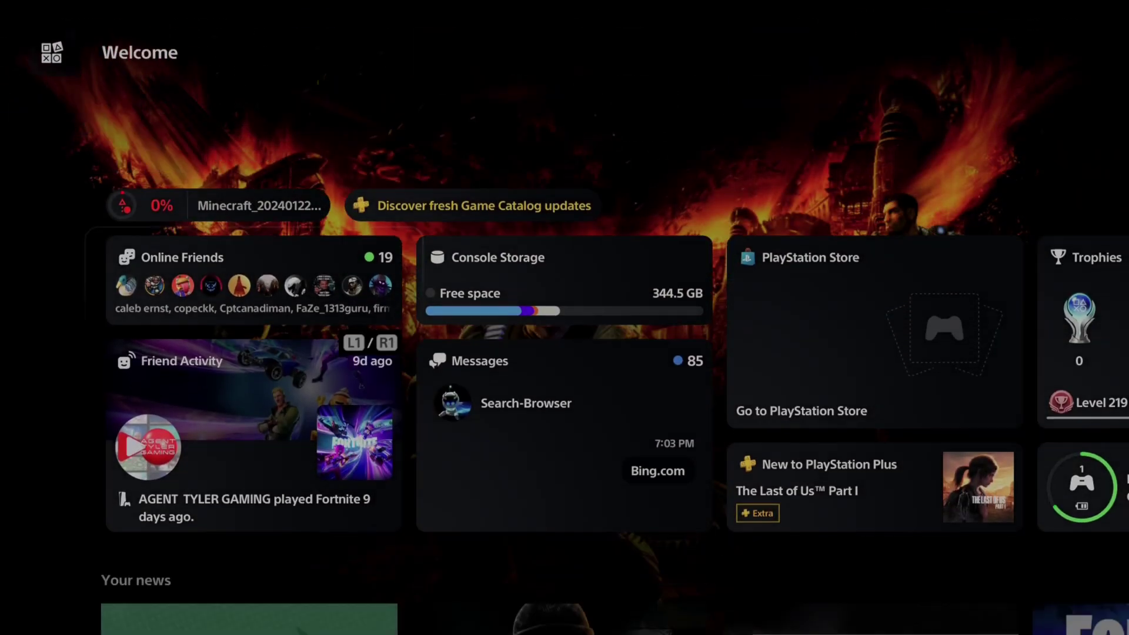
{"action": "key", "text": "Right"}
{"action": "key", "text": "Left"}
{"action": "key", "text": "Return"}
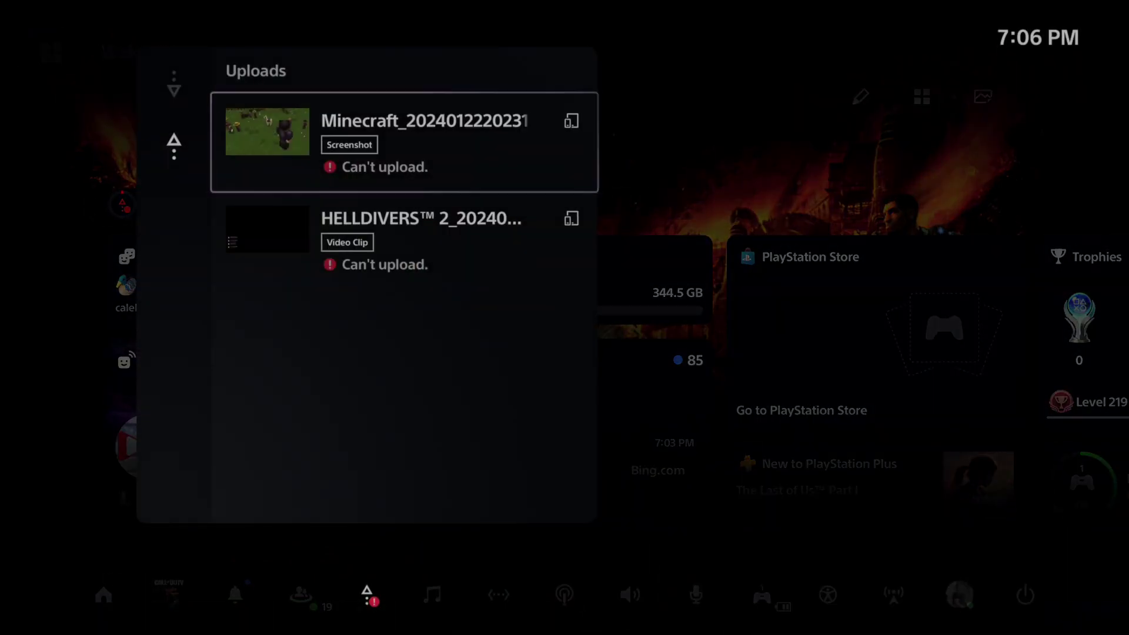
{"action": "key", "text": "Escape"}
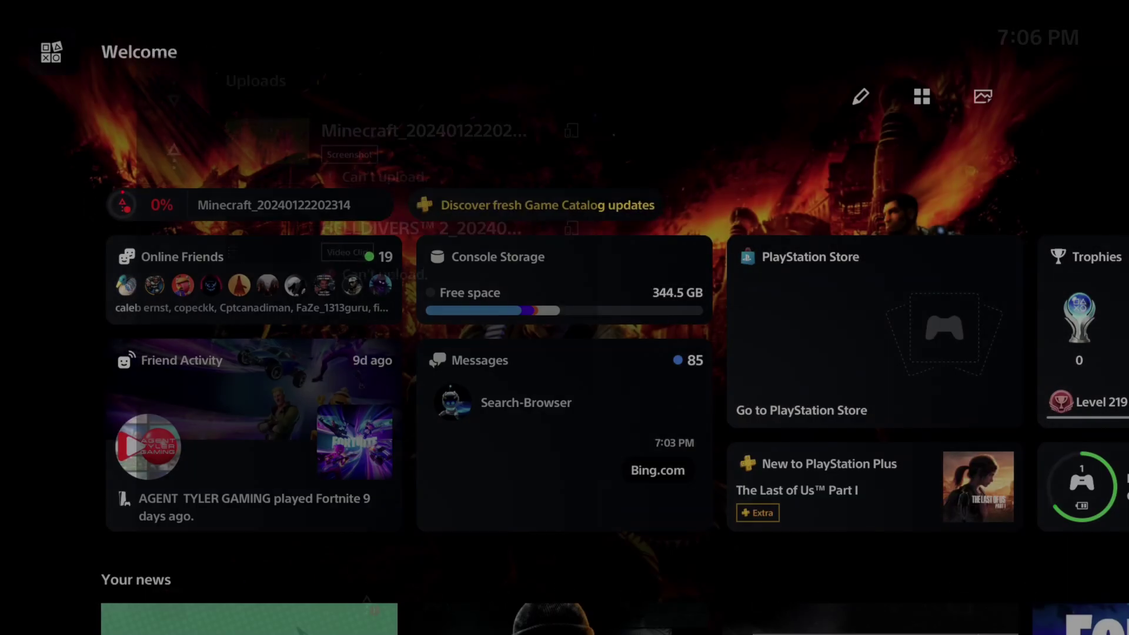